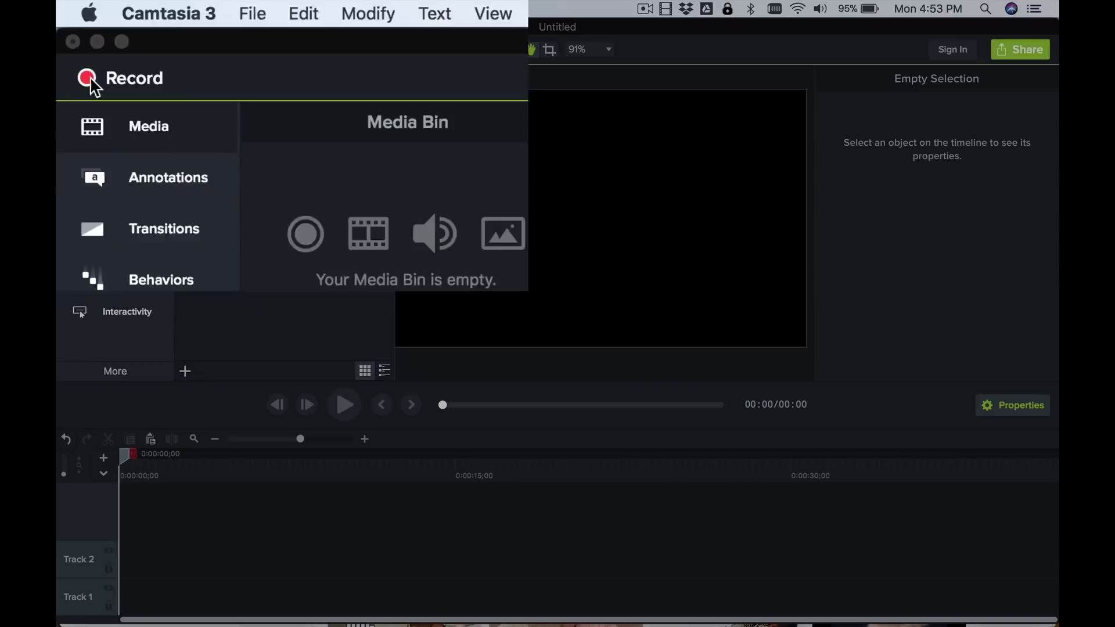
Open the screen recorder and set it to capture the full Color LCD screen
left_click(78, 48)
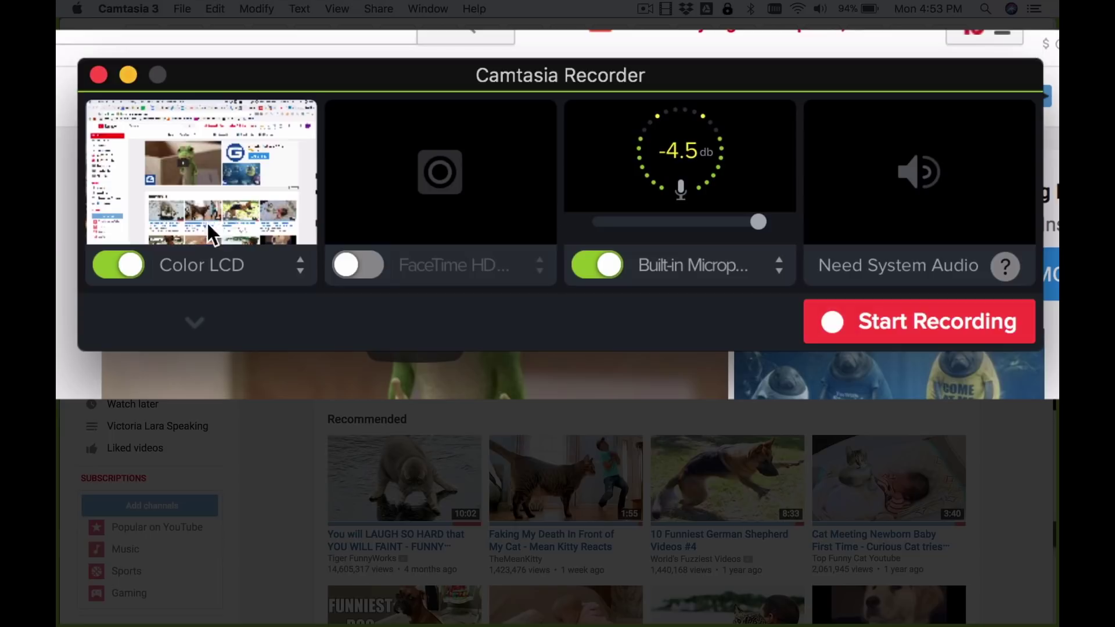
left_click(299, 268)
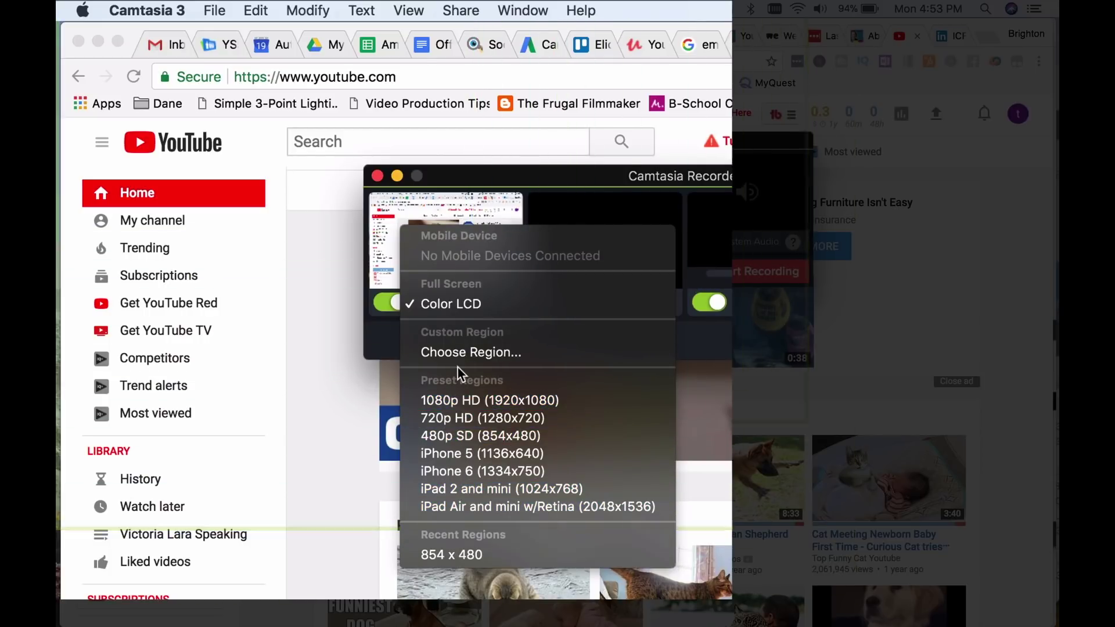
left_click(457, 311)
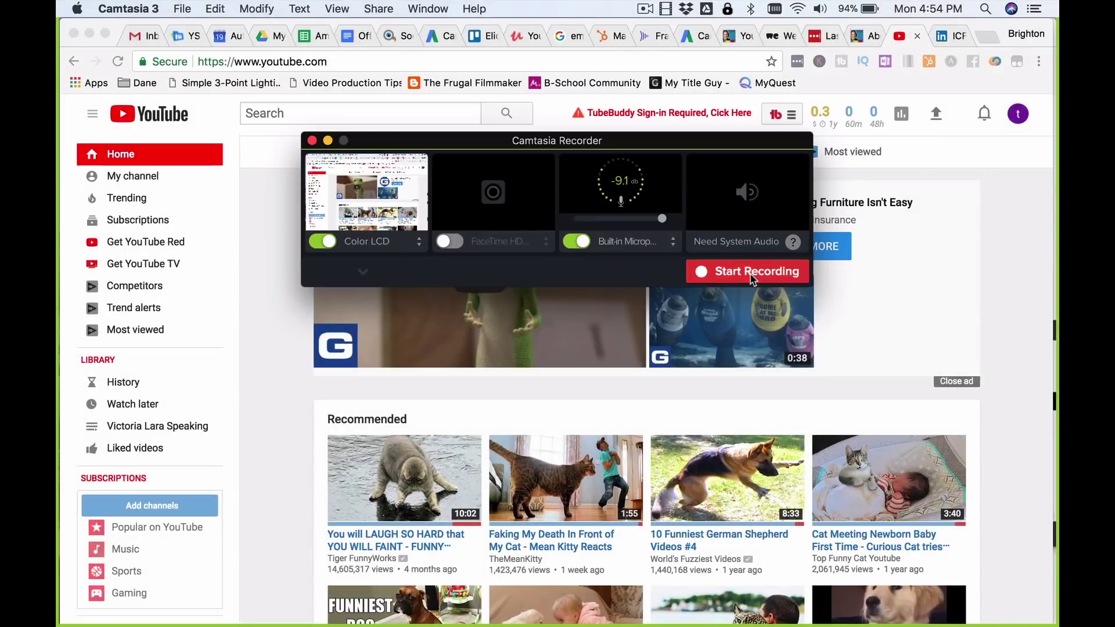
Start recording, then open the channel's Creator Studio Analytics page in Chrome
left_click(926, 331)
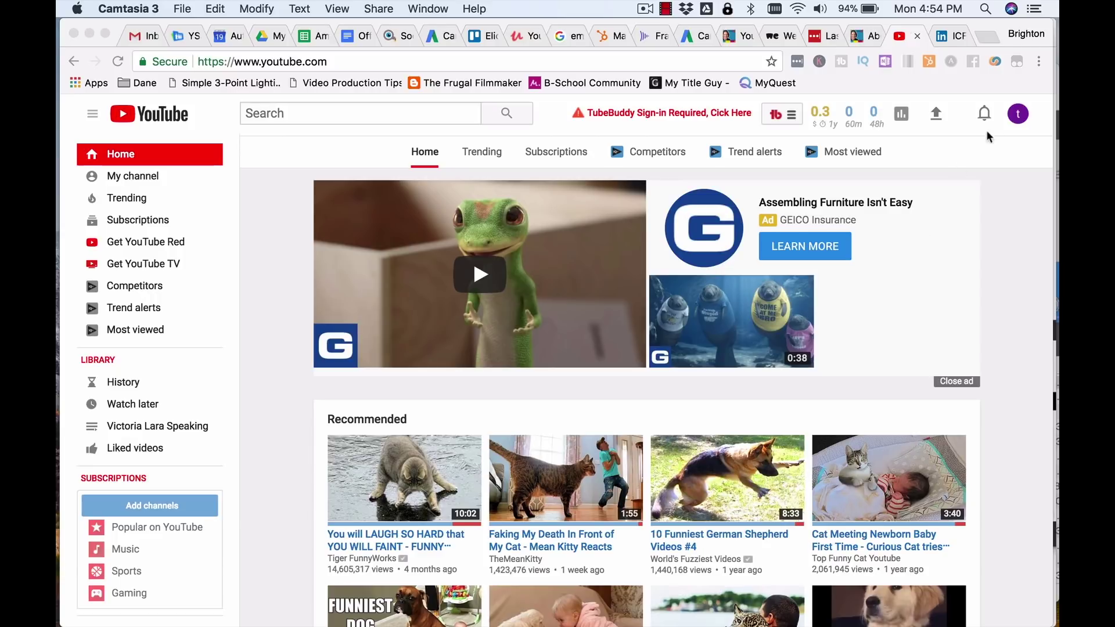
left_click(1016, 118)
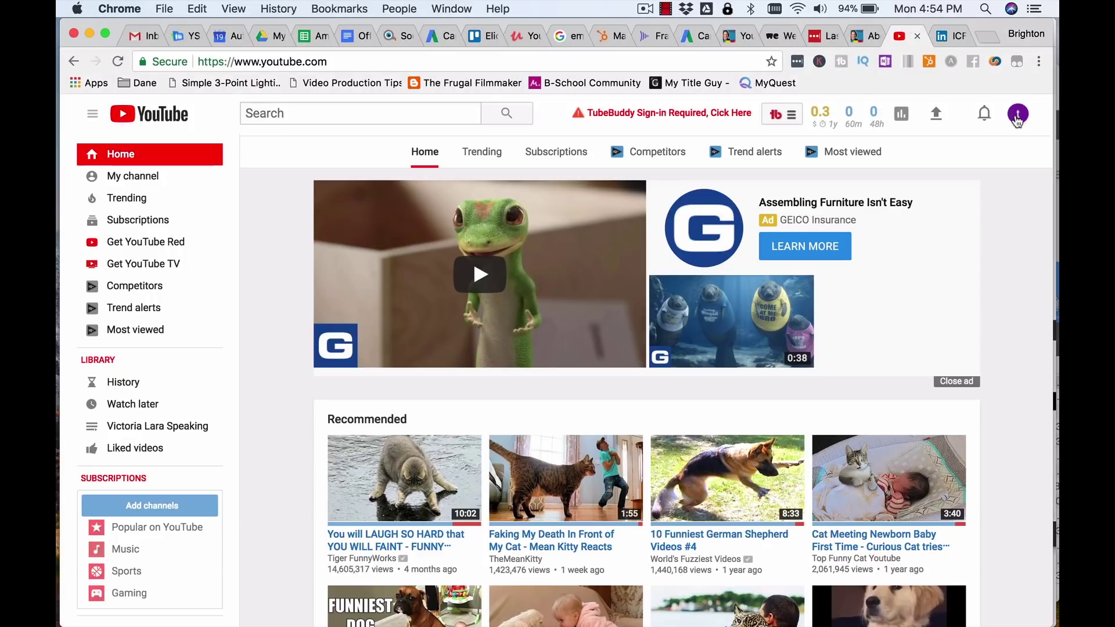
left_click(1017, 119)
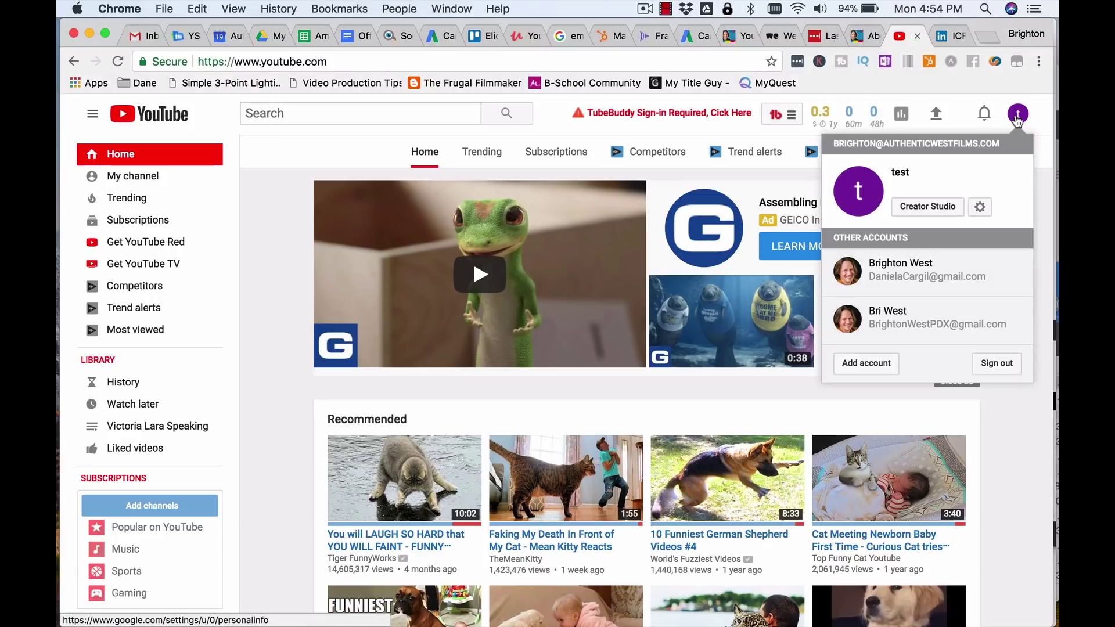
left_click(928, 210)
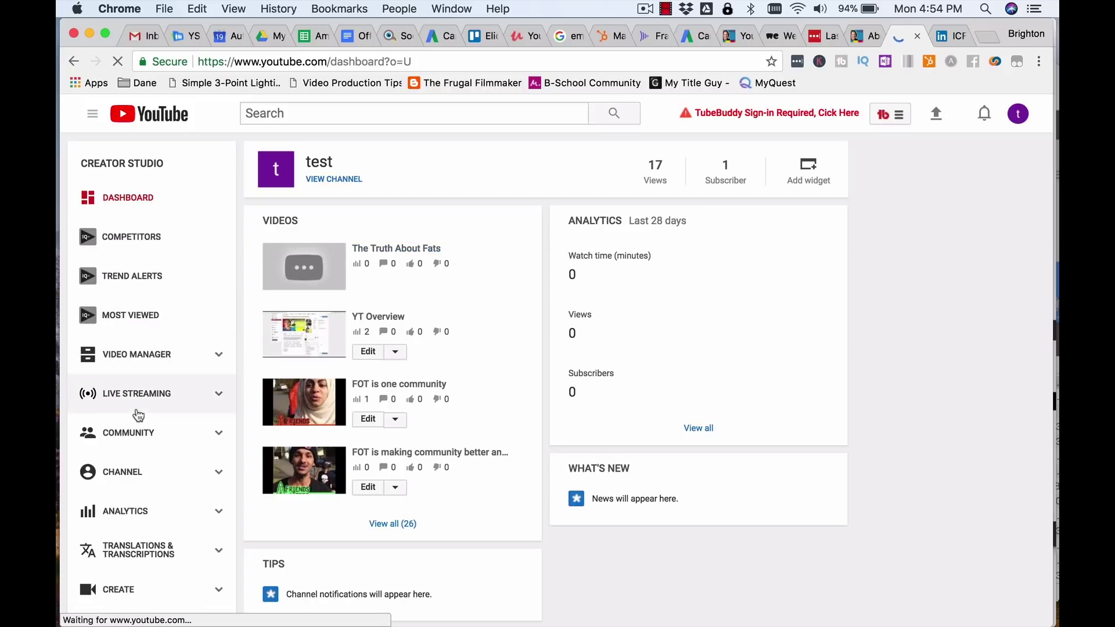
left_click(126, 512)
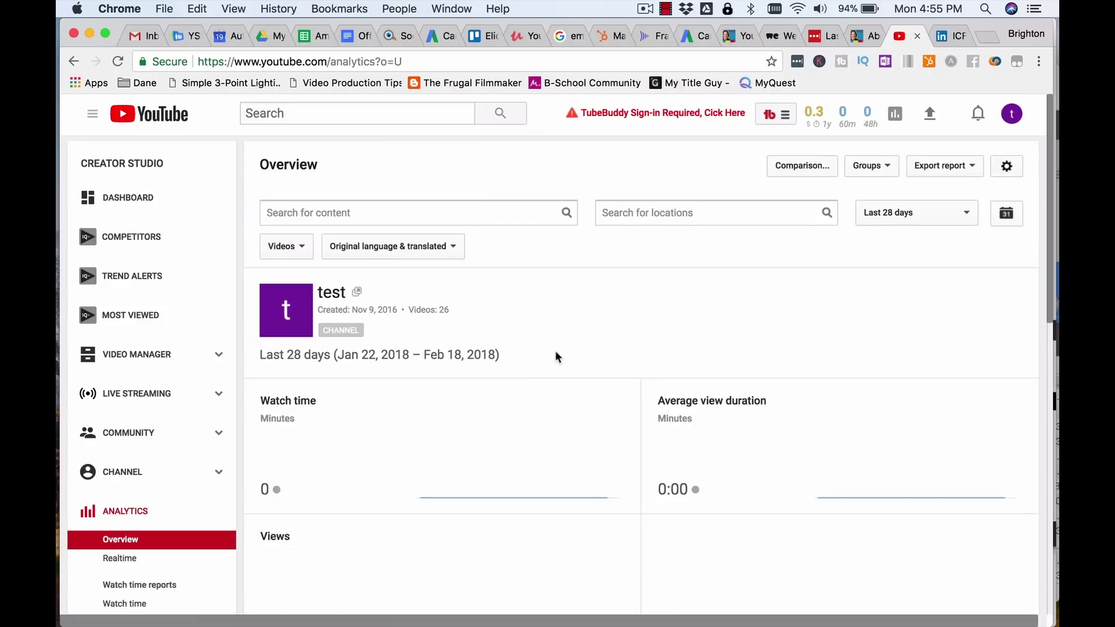
scroll(581, 335, "down", 2)
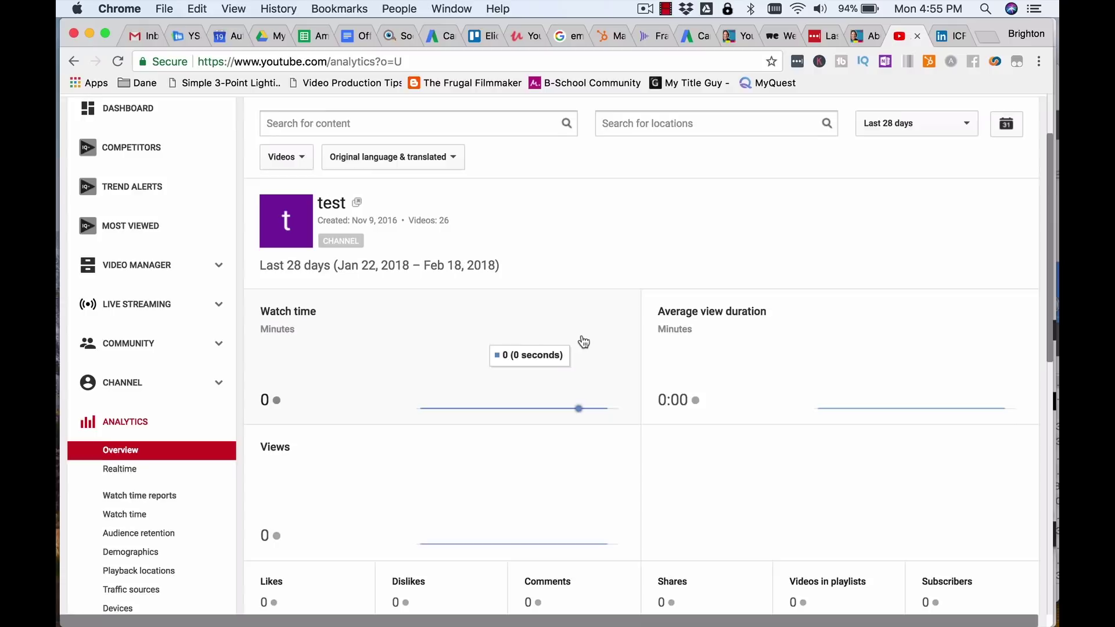
scroll(582, 341, "down", 1)
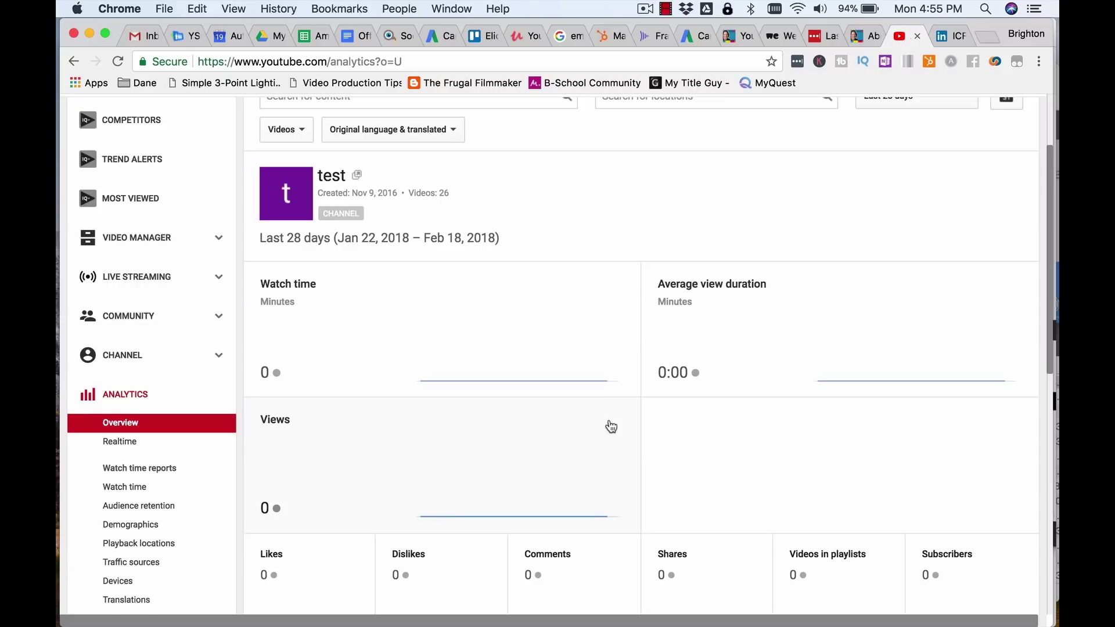
scroll(652, 153, "down", 1)
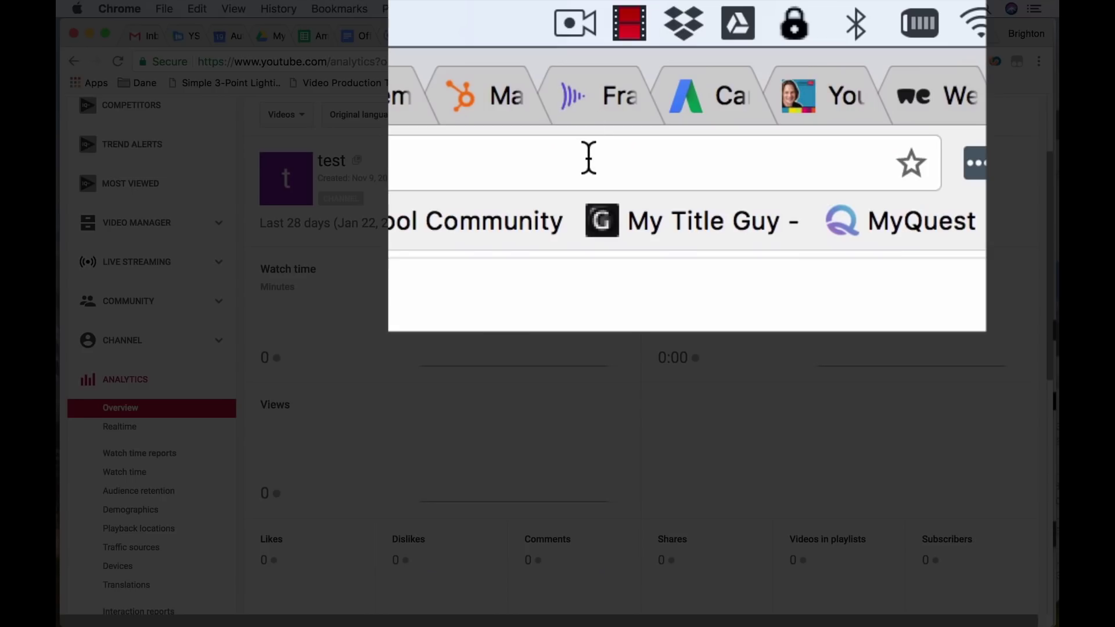
Stop the recording from the menu bar and preview the new clip around six seconds
left_click(633, 29)
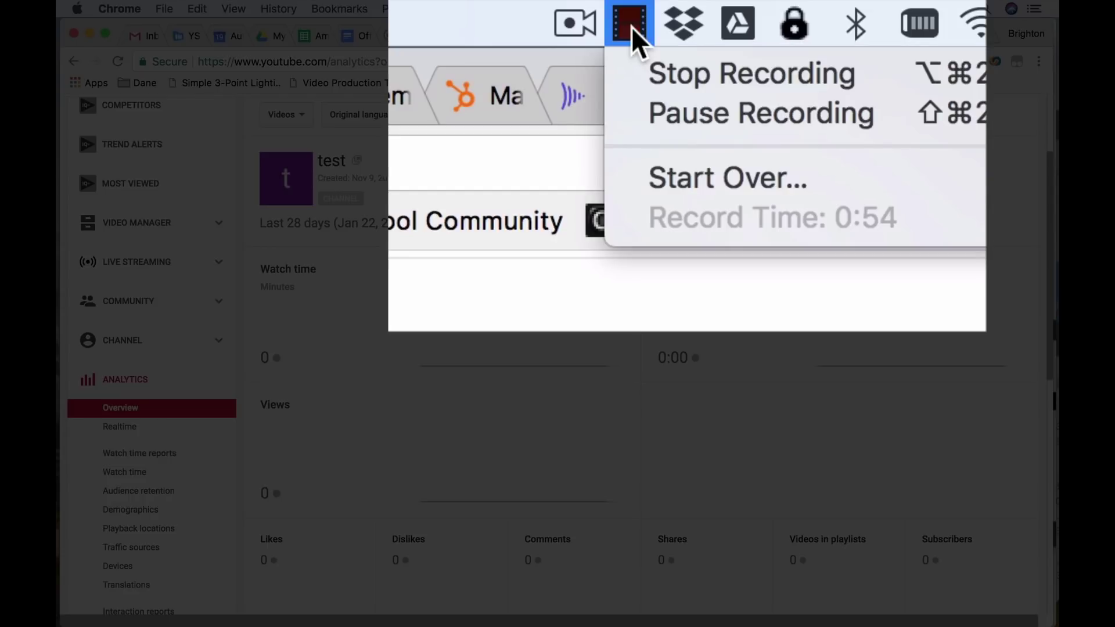
left_click(661, 71)
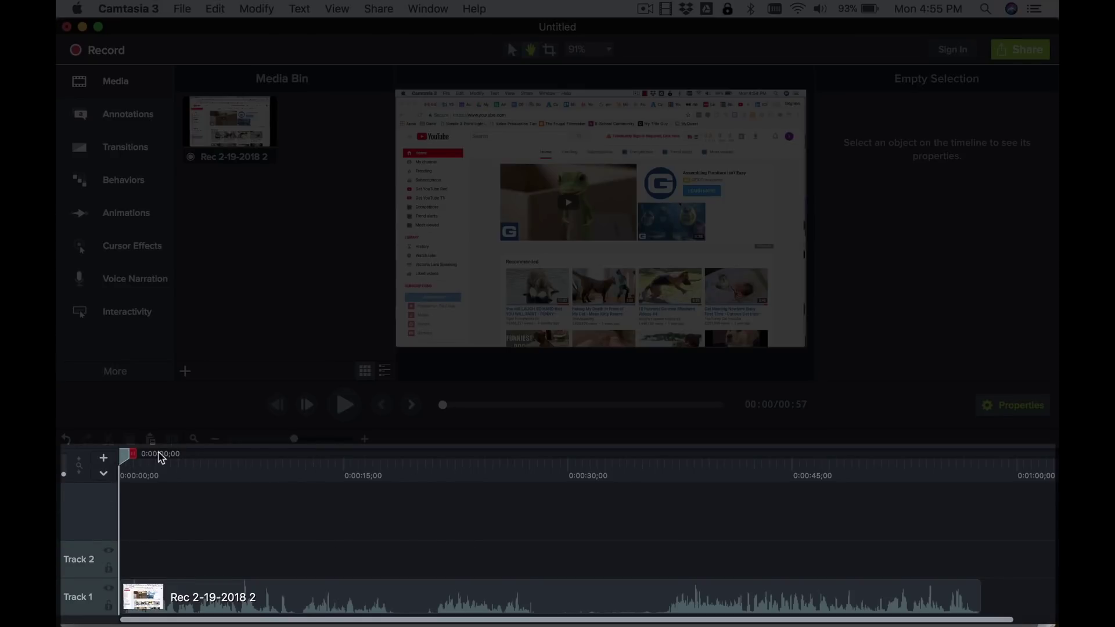
mouse_move(123, 462)
left_mouse_down()
mouse_move(868, 472)
mouse_move(865, 464)
left_mouse_up()
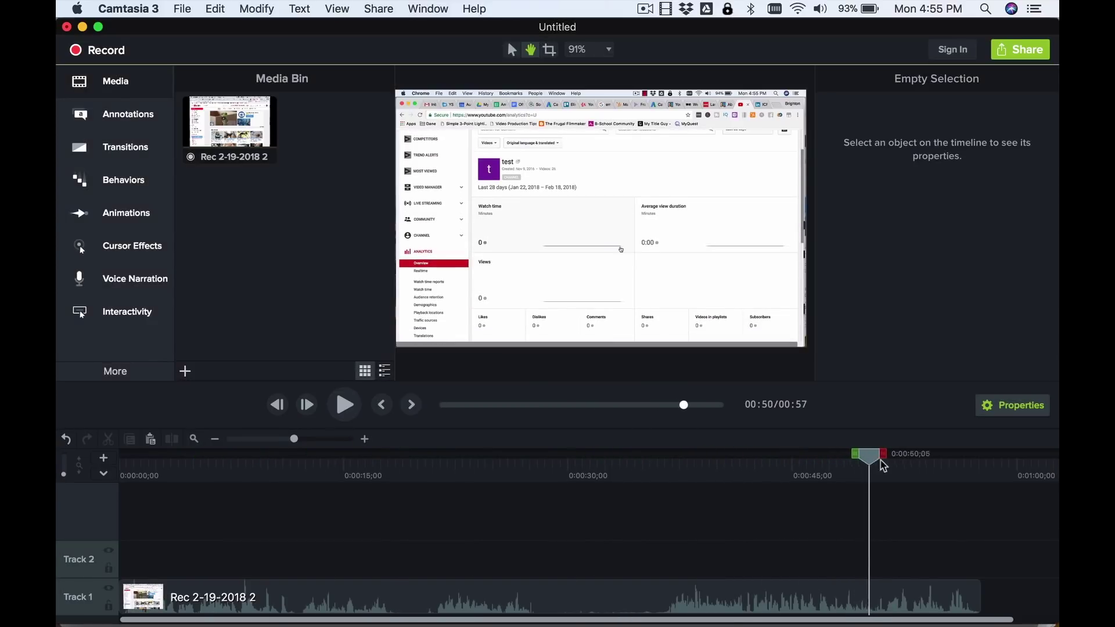
Check the clip at about 37 seconds, toggle Properties, and rewind to the start
left_click(687, 470)
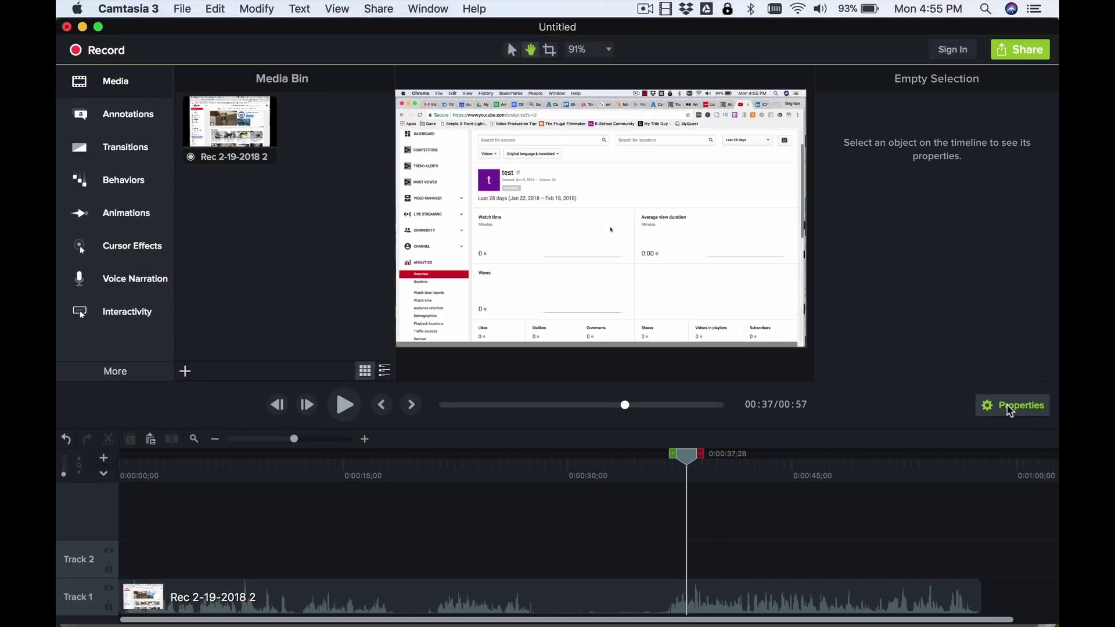
left_click(1010, 406)
left_click(1009, 409)
key("Home")
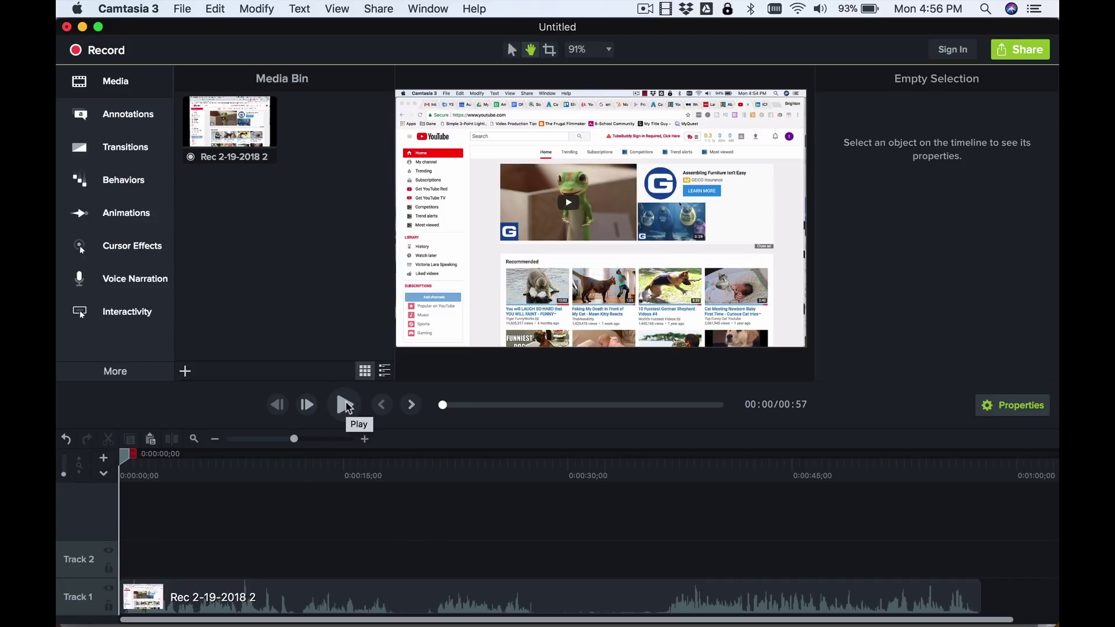
Play through the recording's opening and settle on the 12-second mark
left_click(345, 406)
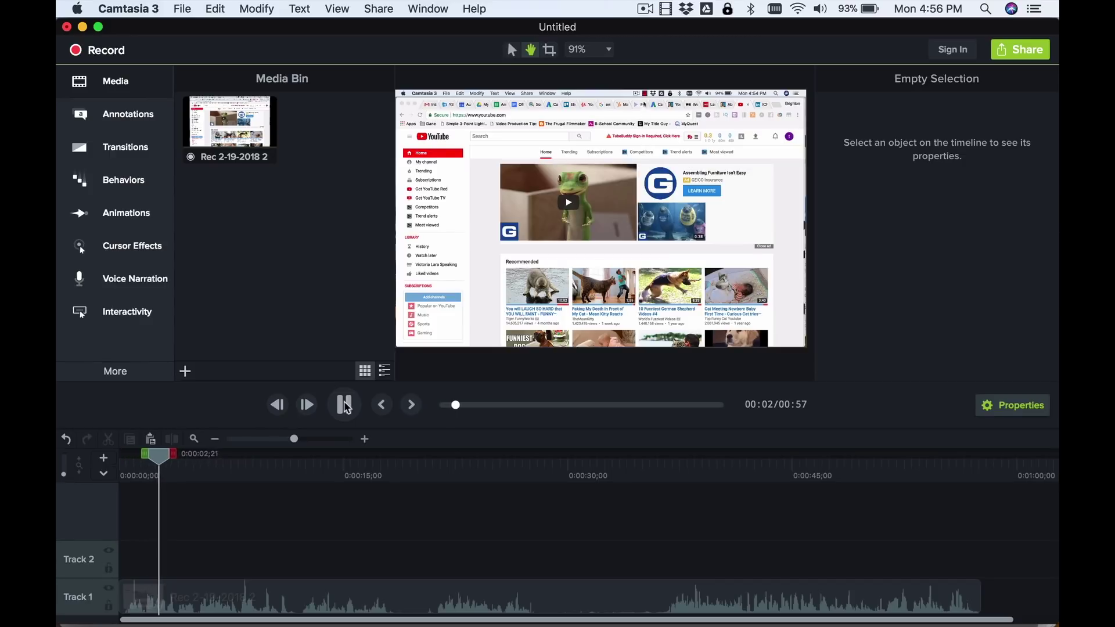
left_click(345, 406)
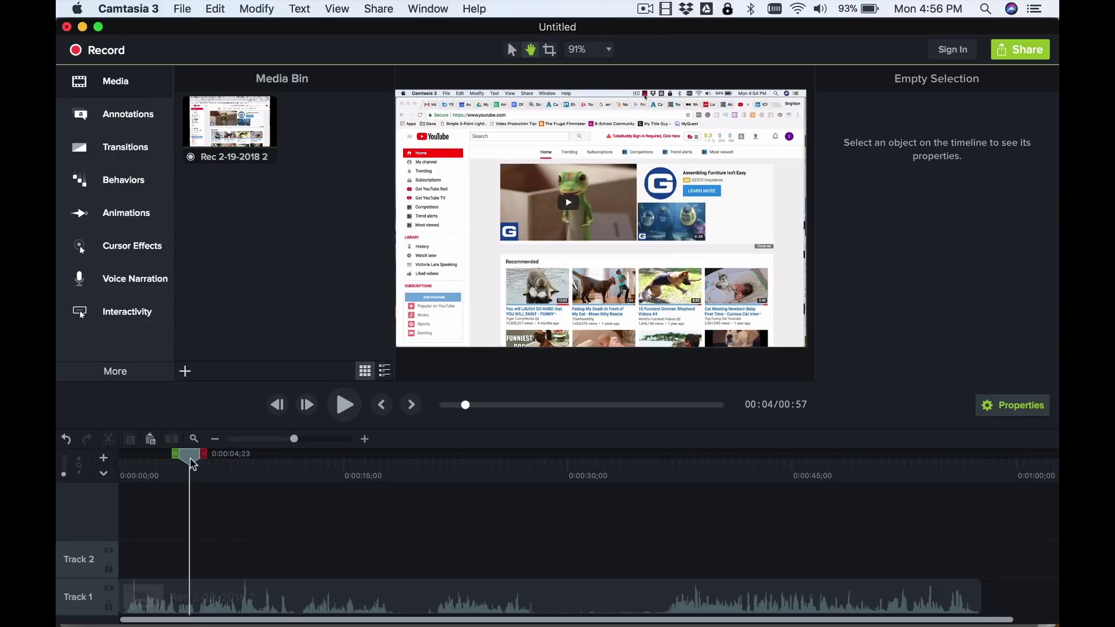
mouse_move(192, 465)
left_mouse_down()
mouse_move(535, 505)
mouse_move(298, 495)
left_mouse_up()
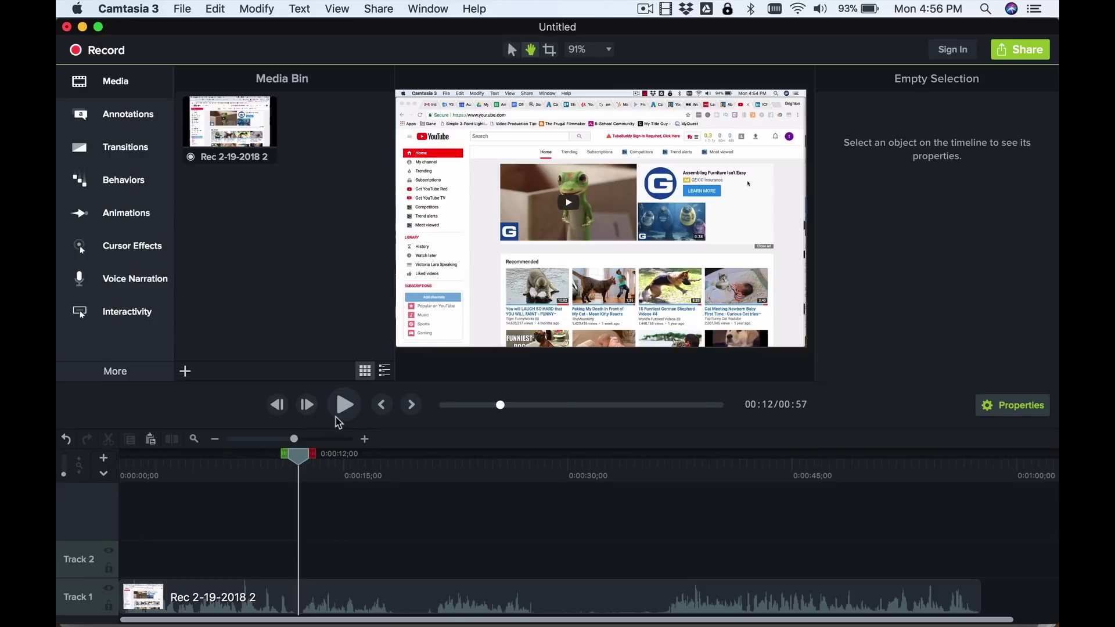
left_click(343, 406)
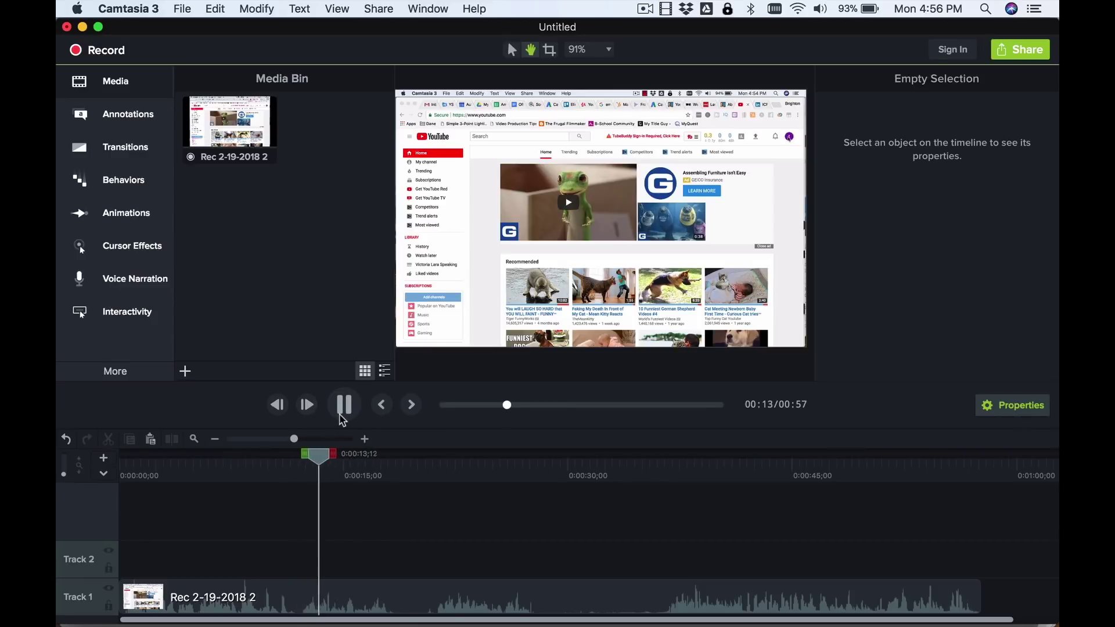
left_click(343, 405)
left_click_drag(329, 457, 297, 471)
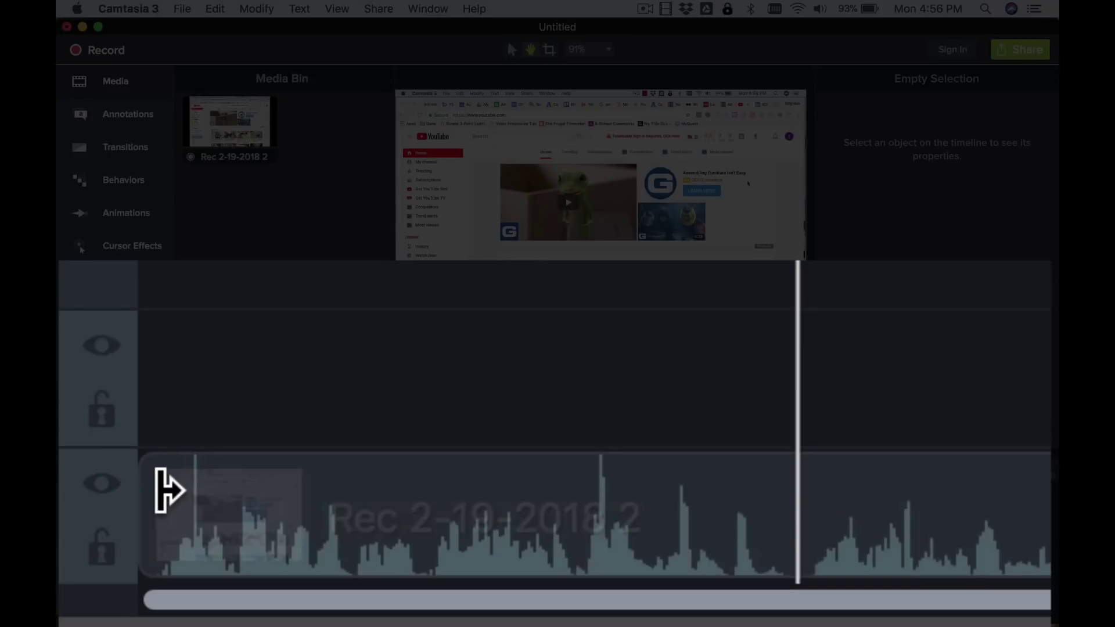
Trim the clip's first 11 seconds and move it to the start of Track 1
left_click(168, 491)
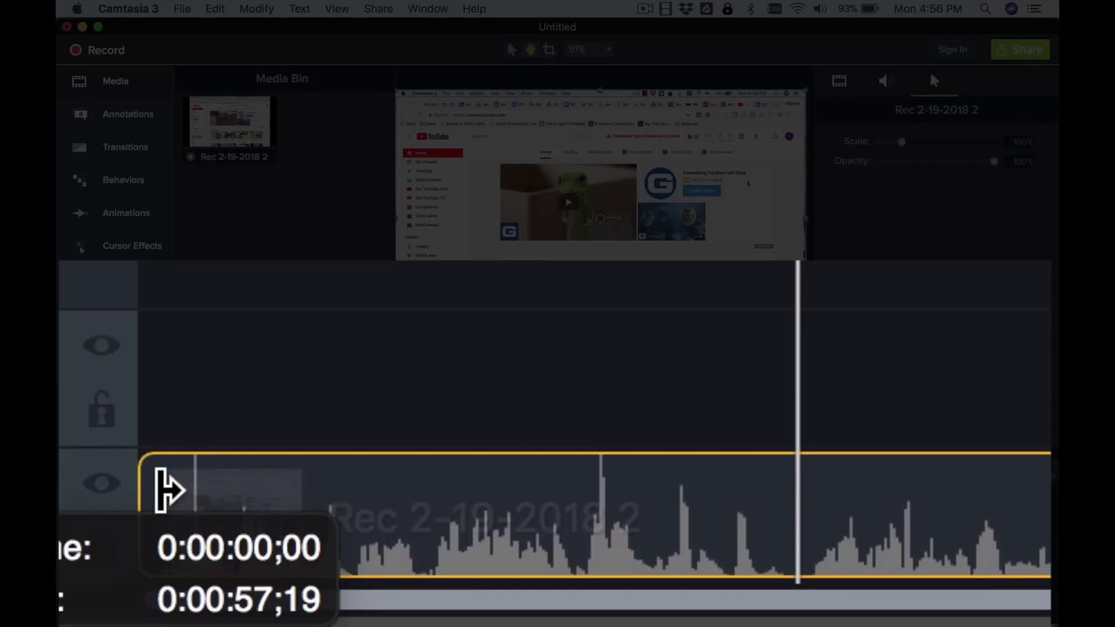
left_click_drag(168, 491, 813, 523)
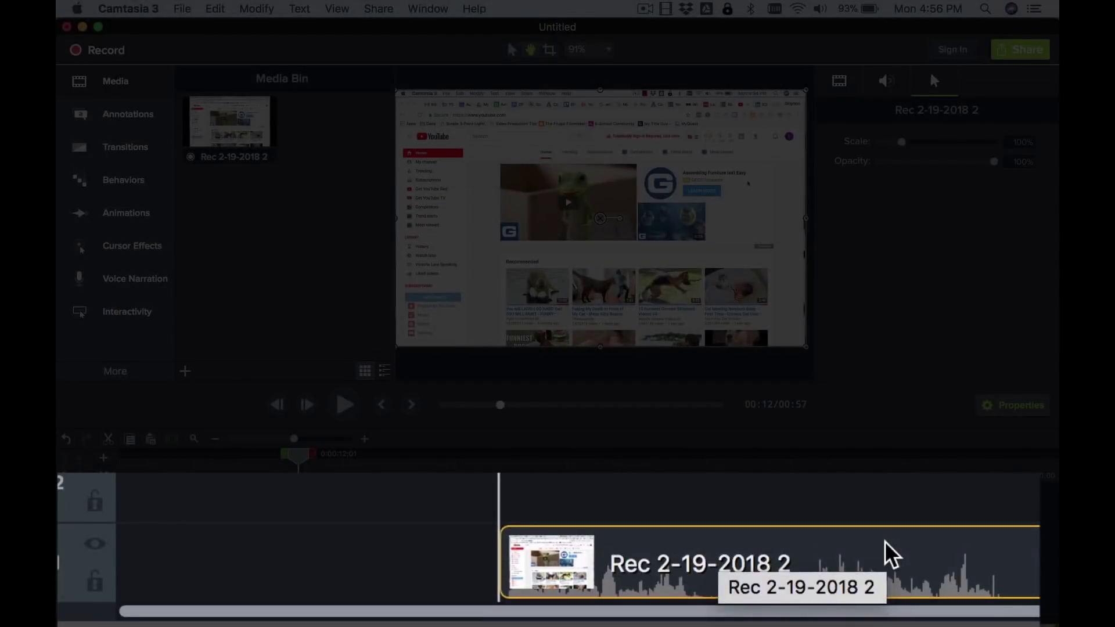
left_click_drag(884, 554, 485, 537)
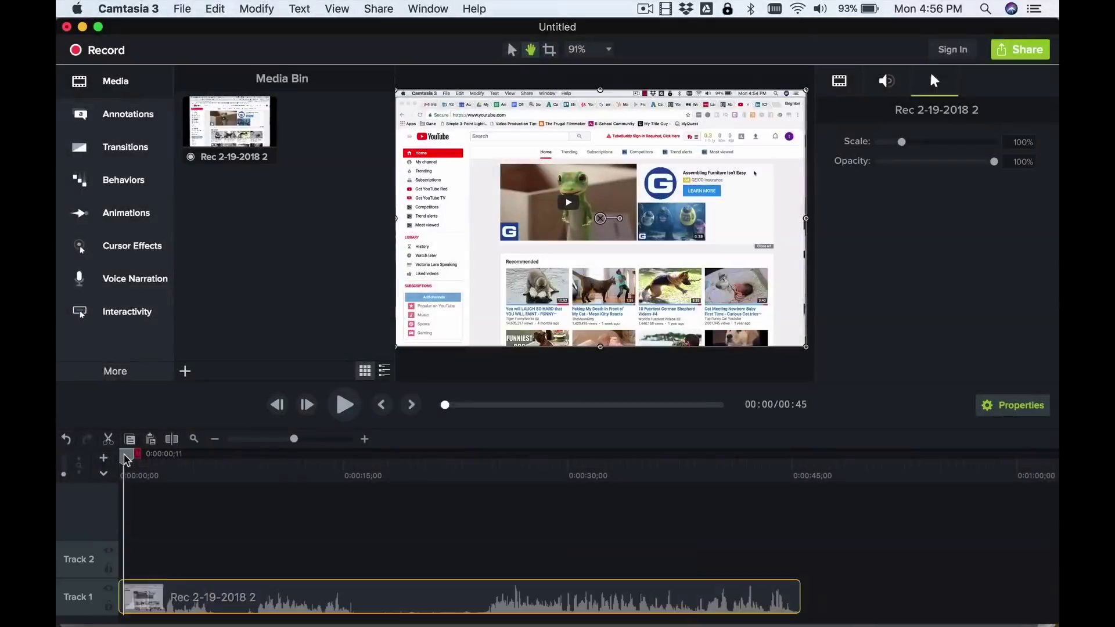
mouse_move(125, 458)
left_mouse_down()
mouse_move(388, 485)
mouse_move(159, 475)
left_mouse_up()
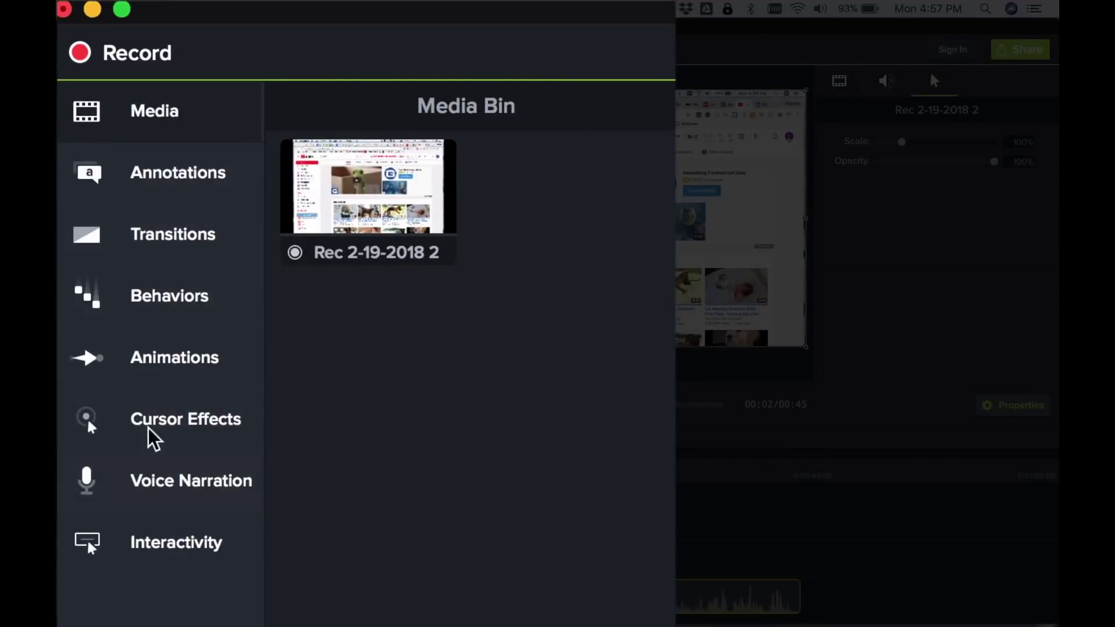
Apply Cursor Highlight to the Track 1 recording and show its effects tray
left_click(180, 427)
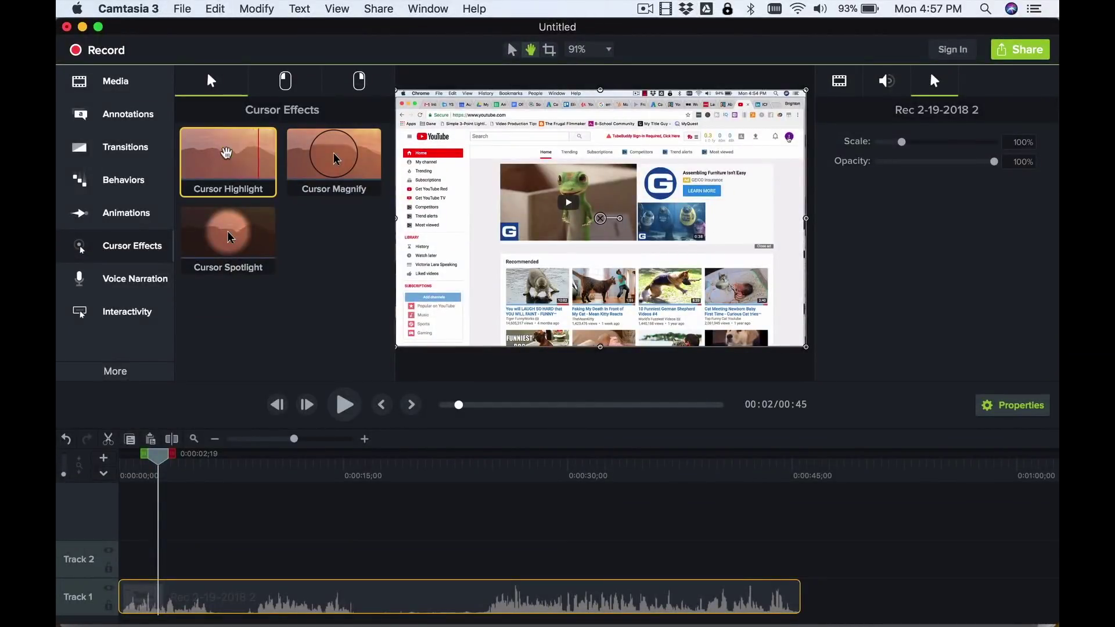
mouse_move(227, 155)
left_mouse_down()
mouse_move(330, 384)
mouse_move(323, 595)
left_mouse_up()
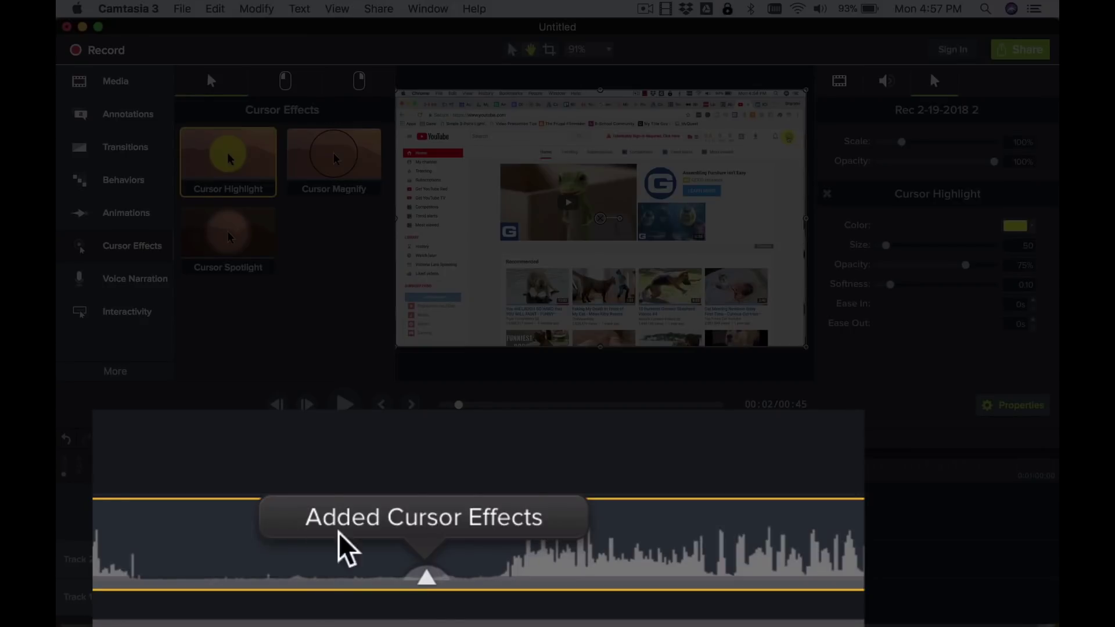
left_click(429, 578)
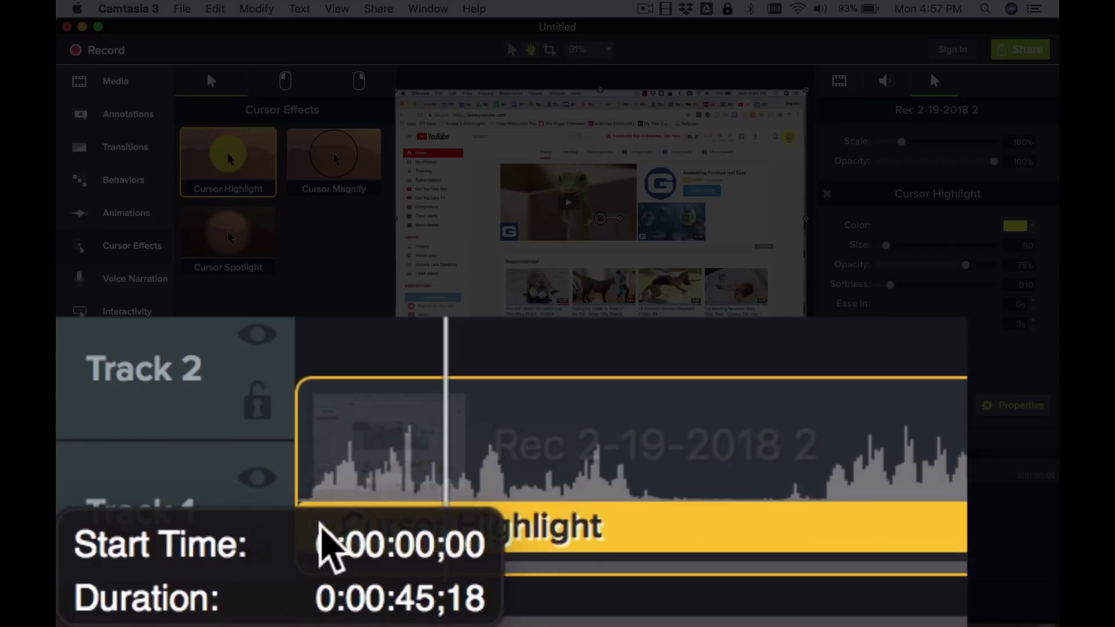
Stretch the Cursor Highlight bar so it covers the entire clip
left_click_drag(319, 528, 778, 480)
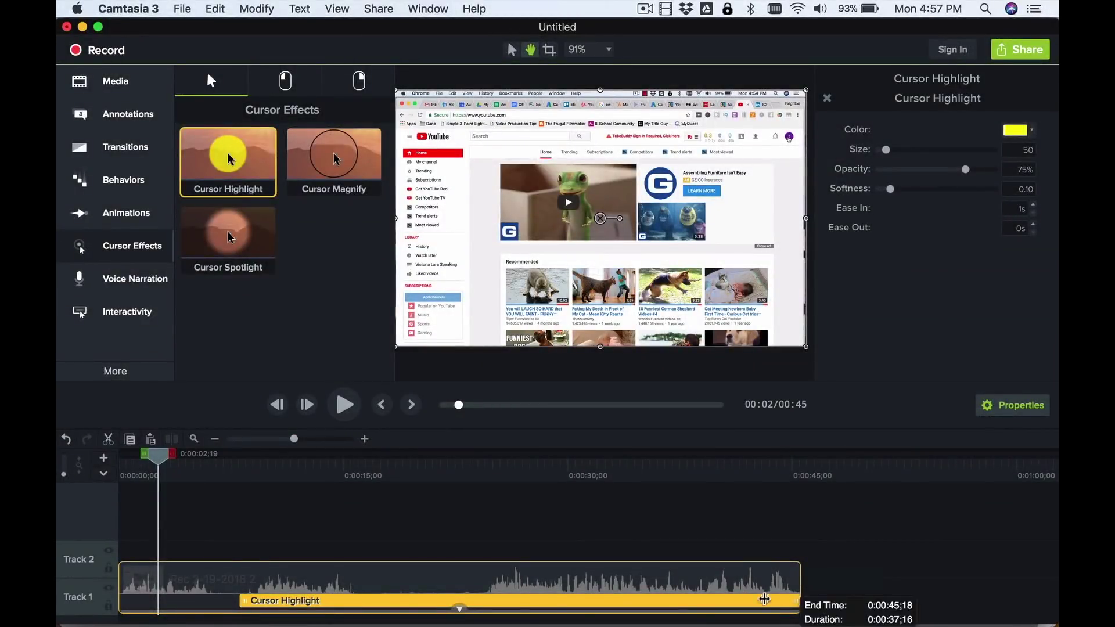
left_click_drag(764, 600, 784, 599)
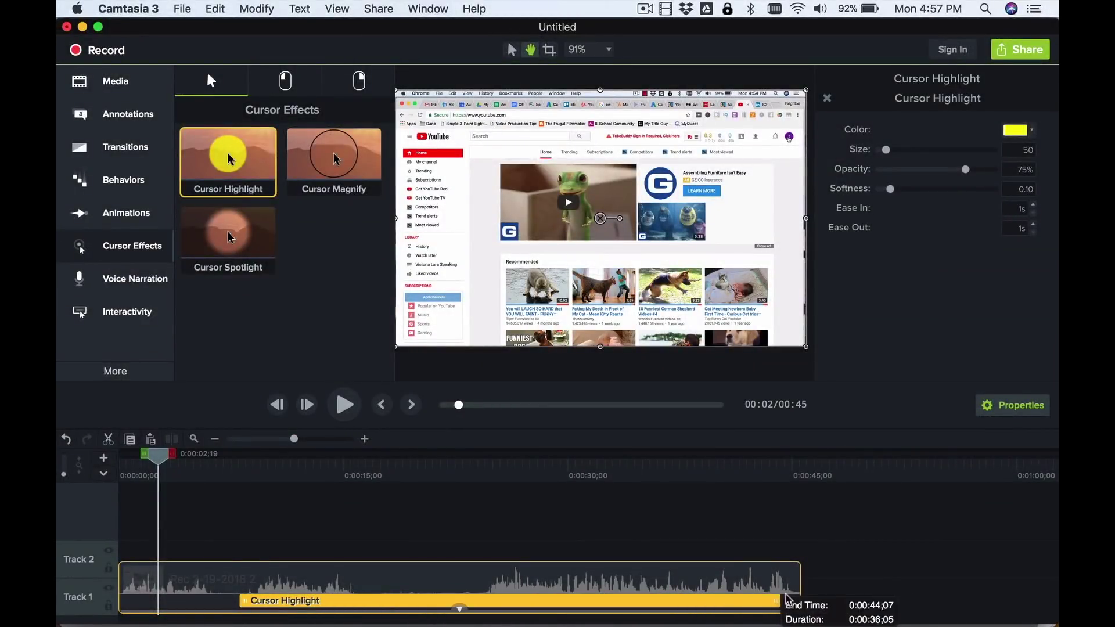
left_click_drag(244, 598, 103, 596)
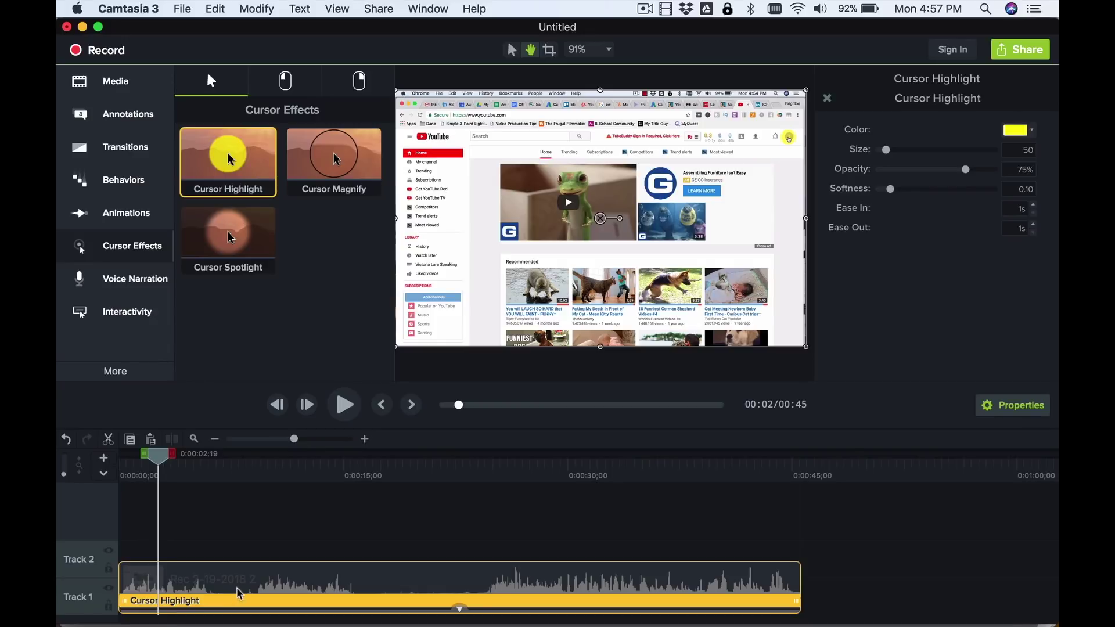
Try a pink colour and several sizes for the Cursor Highlight, then delete it
left_click(344, 405)
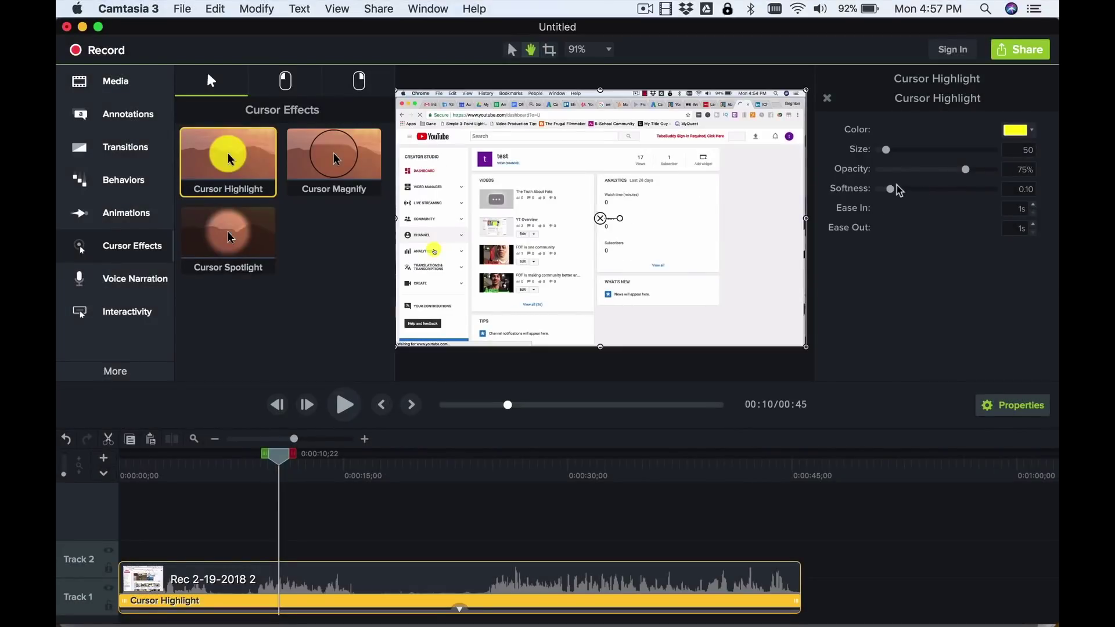
left_click_drag(887, 151, 883, 151)
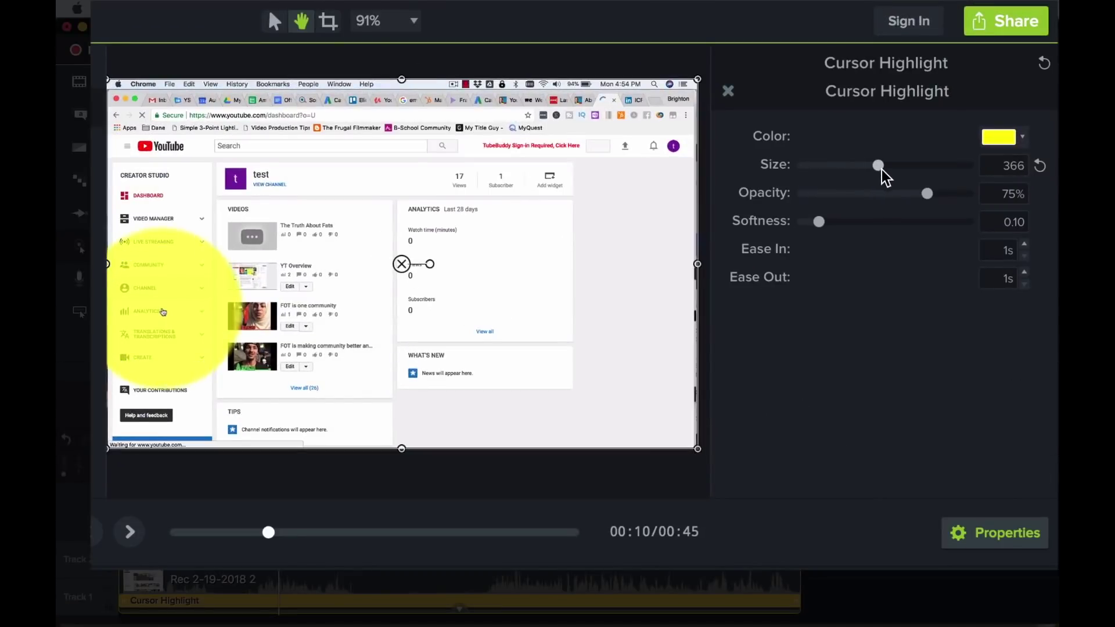
left_click(1022, 139)
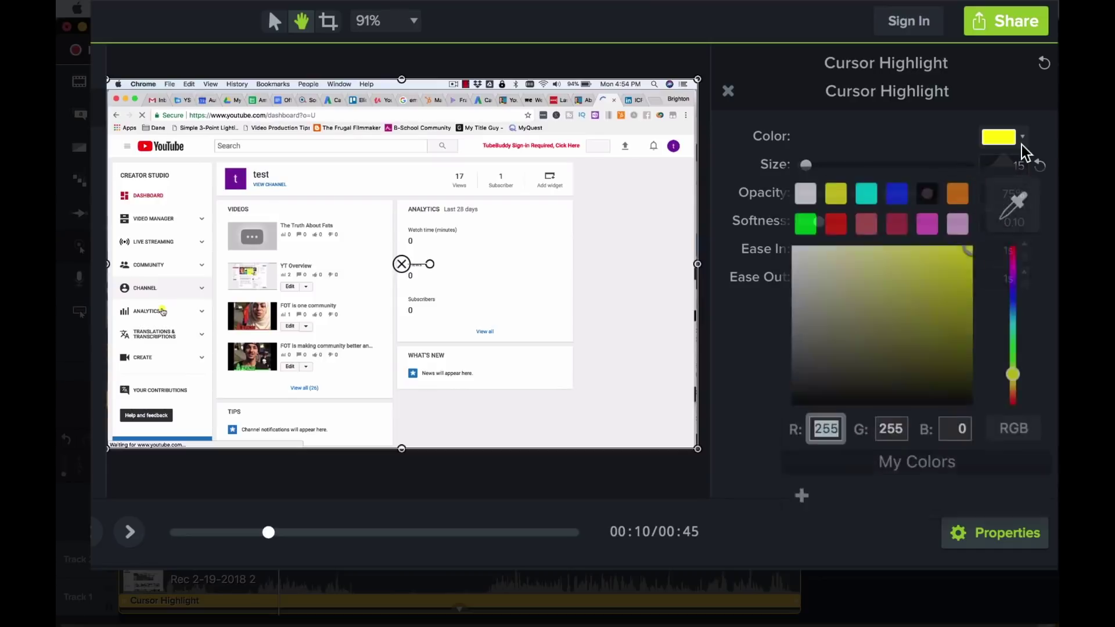
left_click(940, 219)
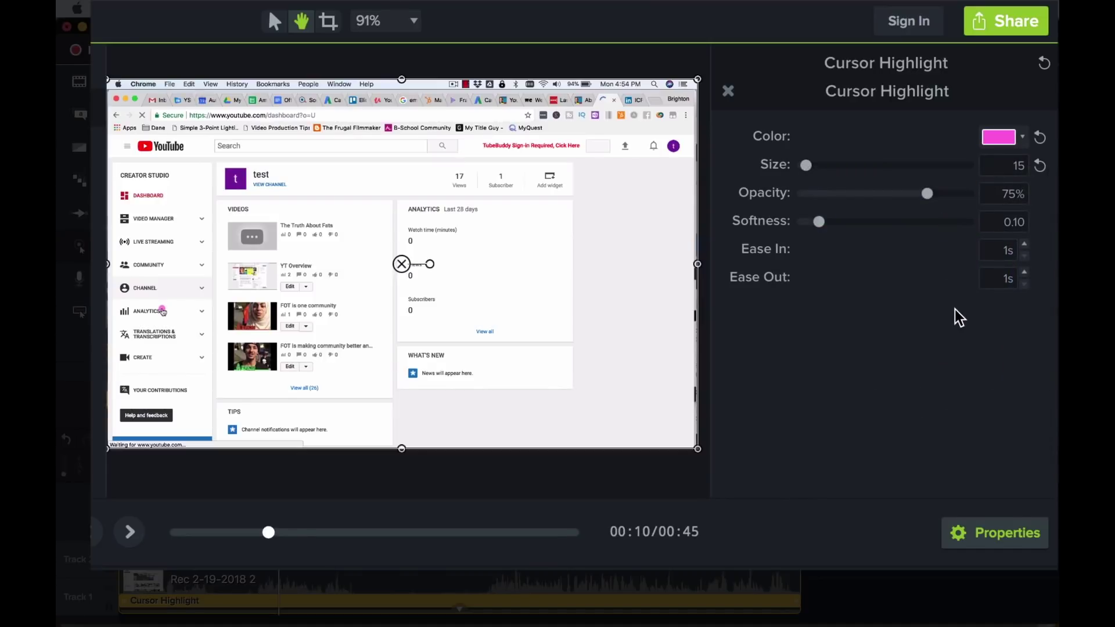
left_click_drag(806, 165, 893, 150)
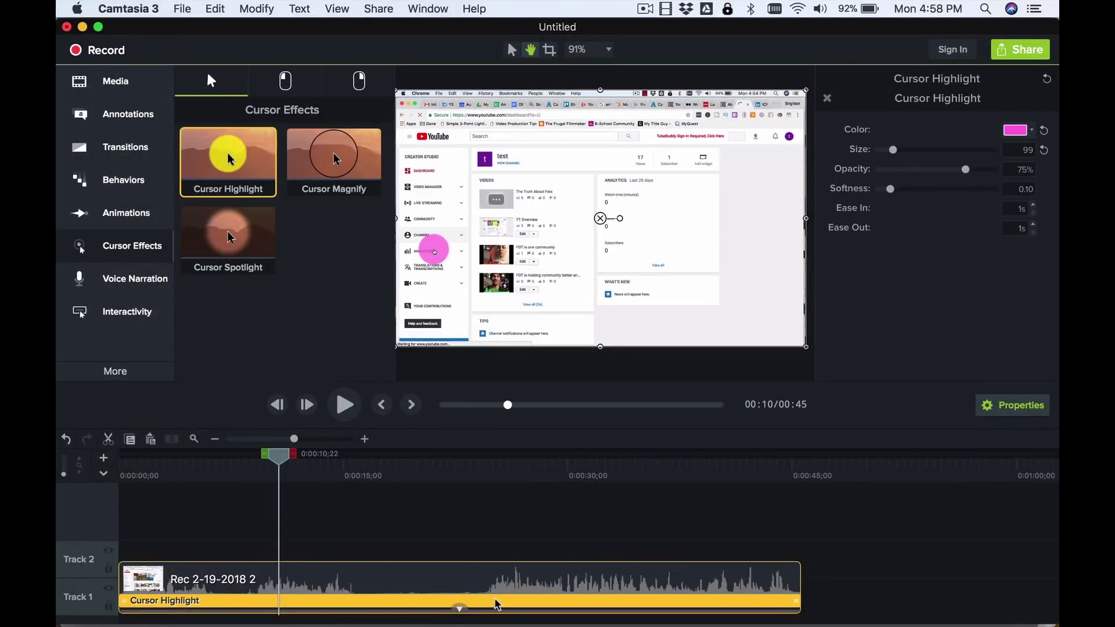
key("Delete")
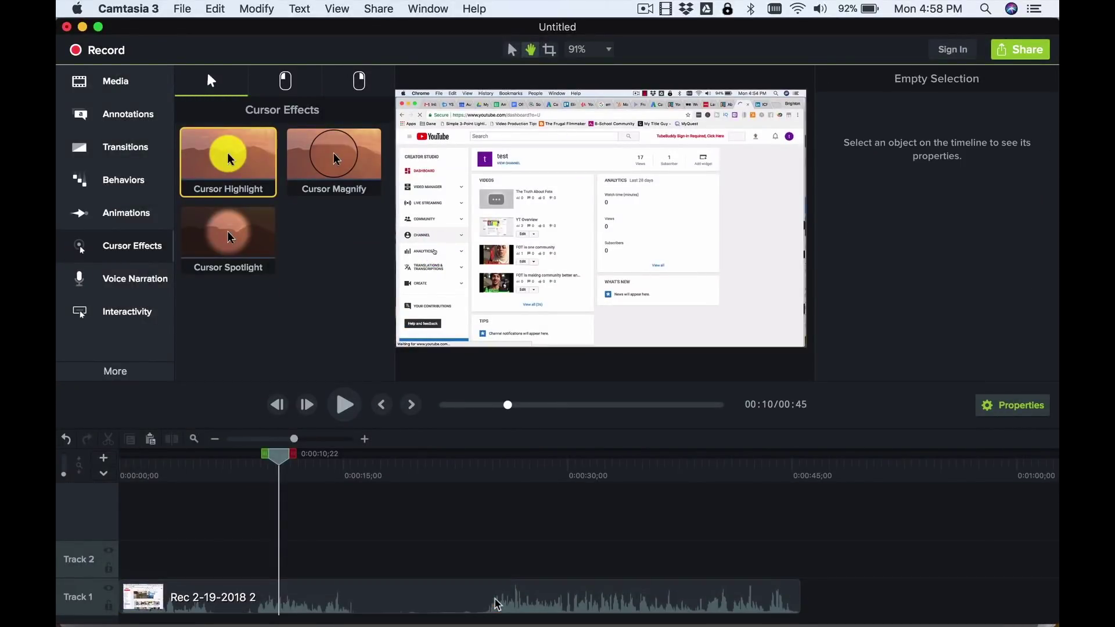
Apply Cursor Spotlight with 100% opacity, size 377, no blur and 0% saturation
left_click_drag(229, 222, 307, 593)
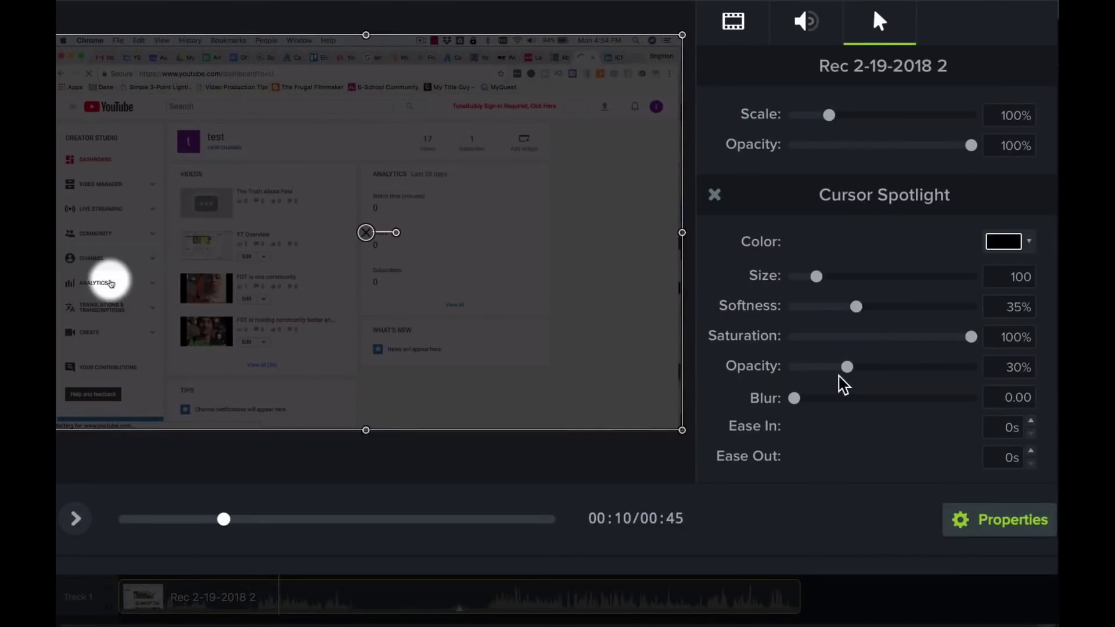
left_click_drag(850, 370, 971, 367)
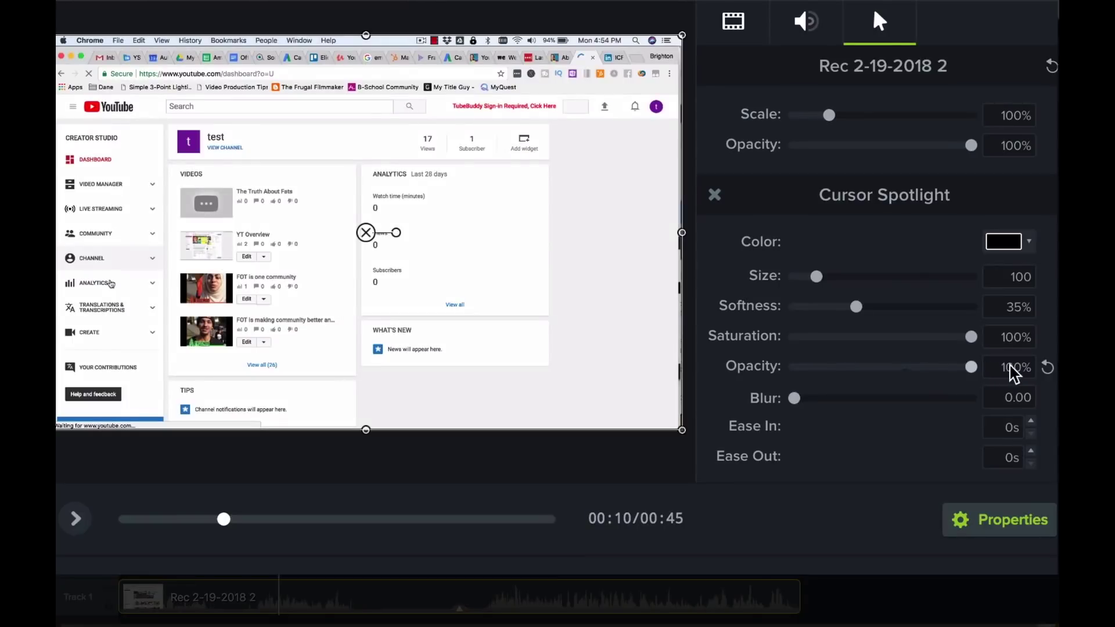
left_click_drag(794, 397, 1053, 402)
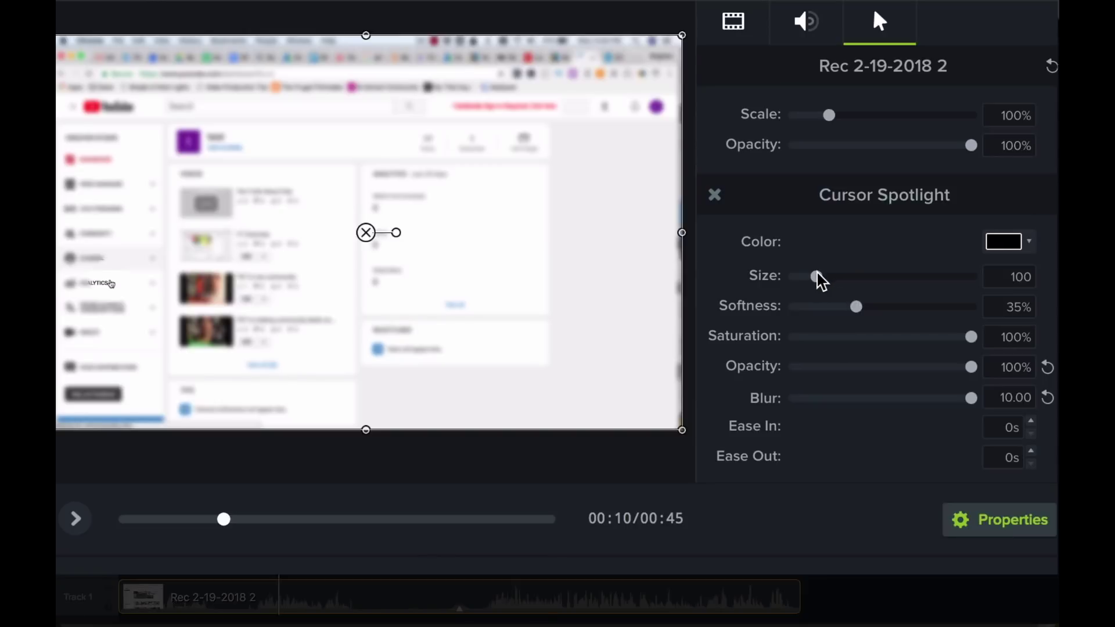
left_click_drag(817, 276, 878, 279)
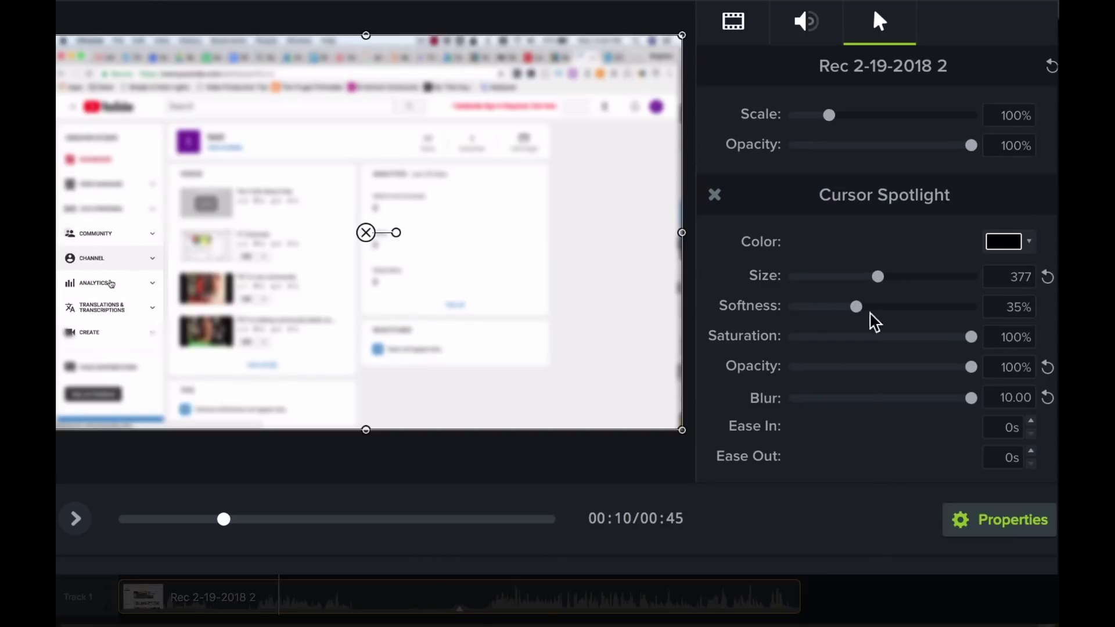
left_click_drag(970, 400, 780, 404)
left_click_drag(971, 337, 758, 342)
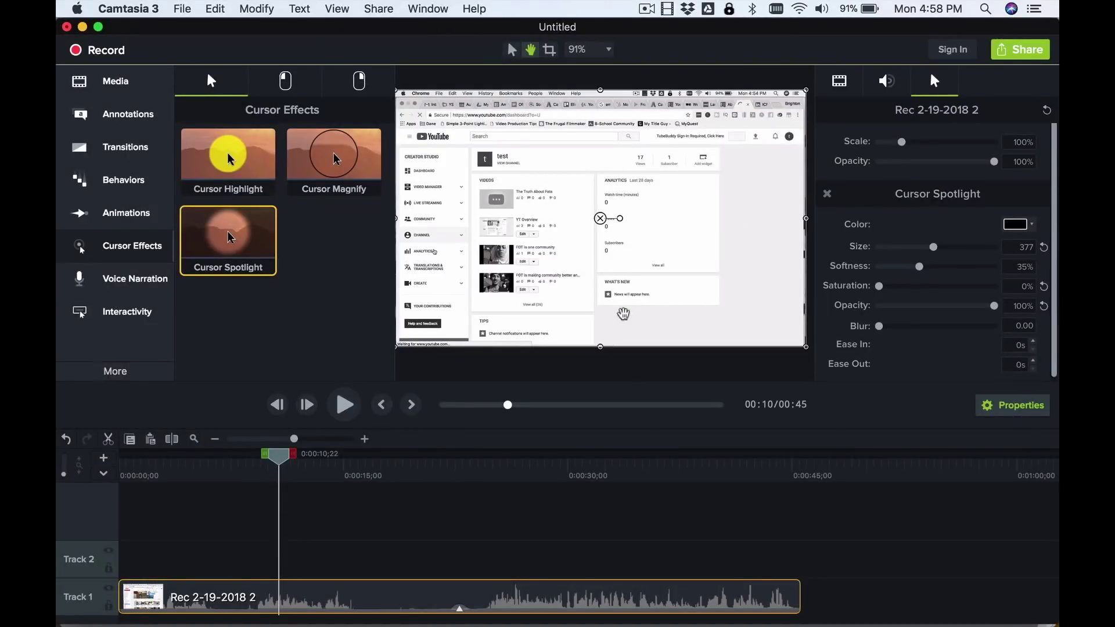
mouse_move(207, 204)
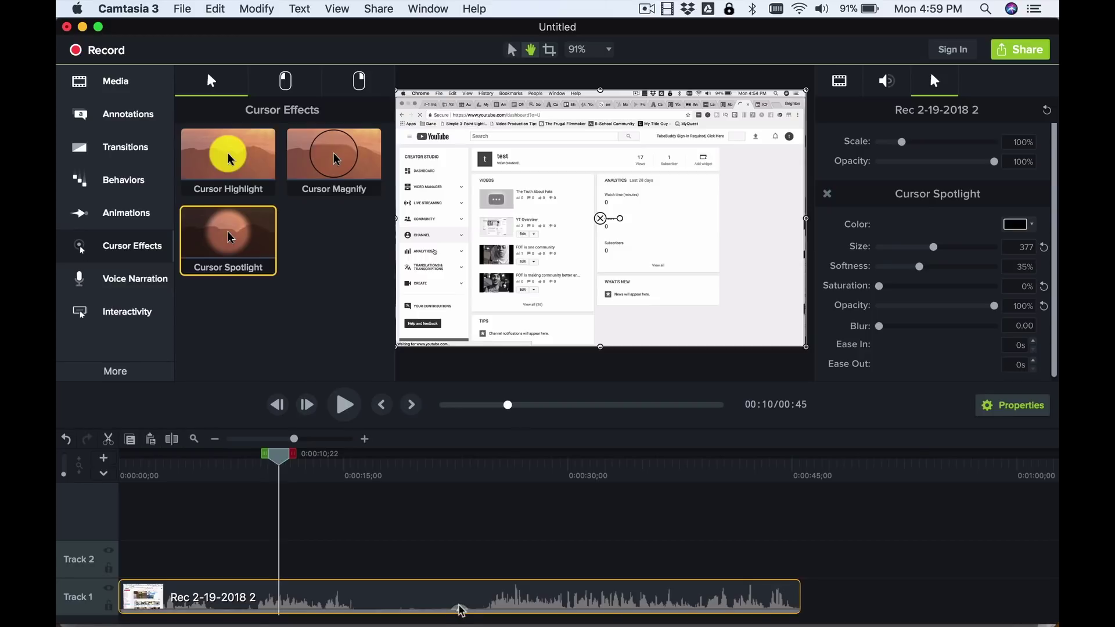
Delete the Cursor Spotlight, show the Animations library, and set canvas zoom to 50%
left_click_drag(459, 610, 459, 609)
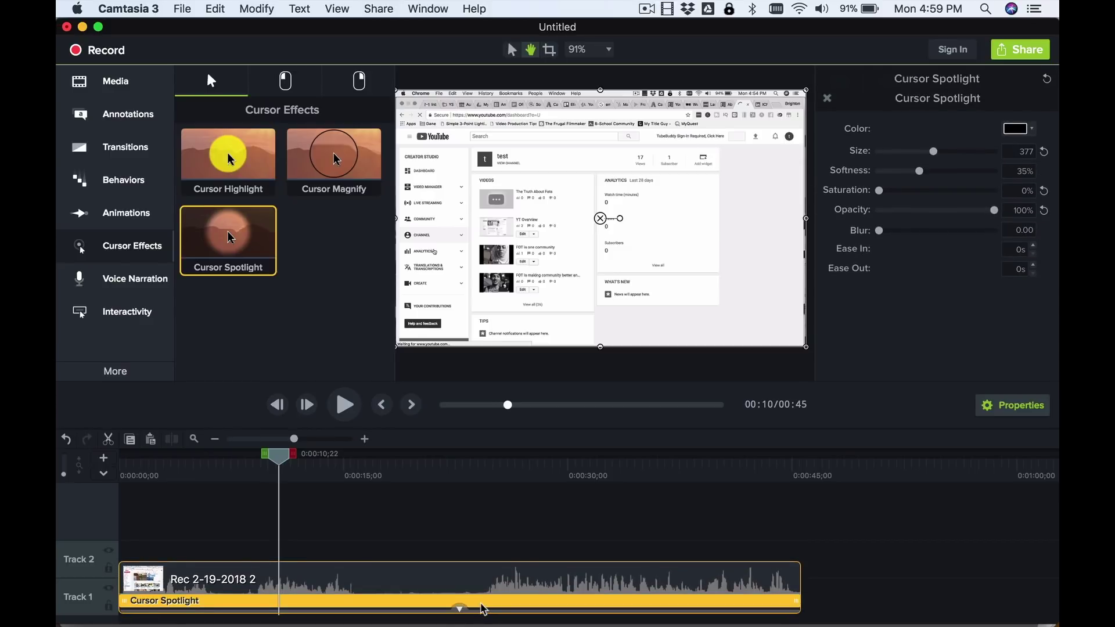
key("Delete")
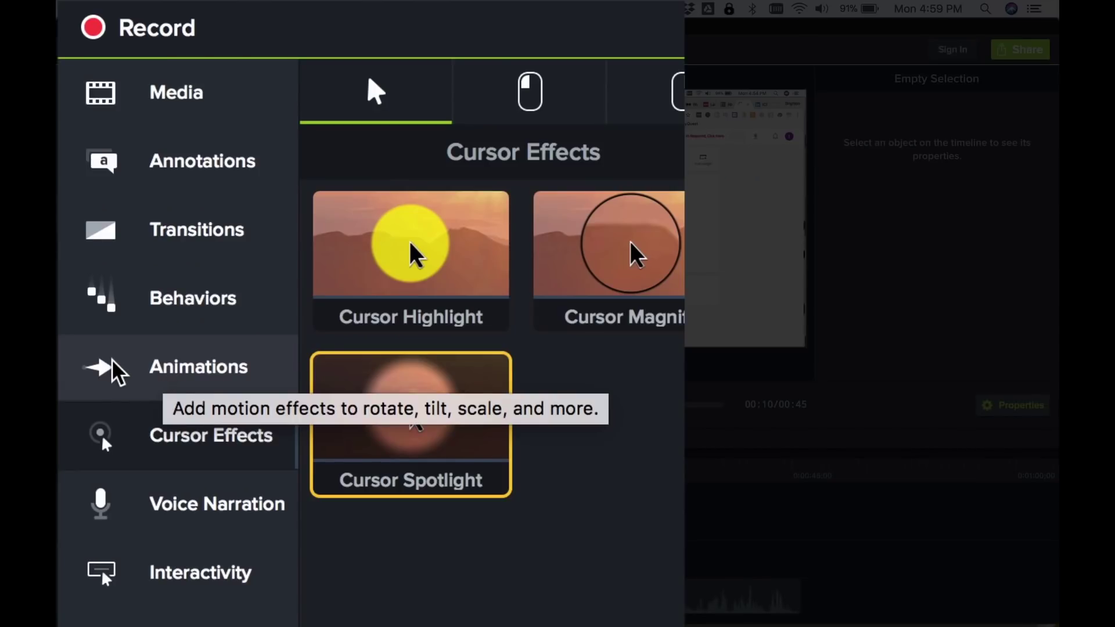
left_click(112, 362)
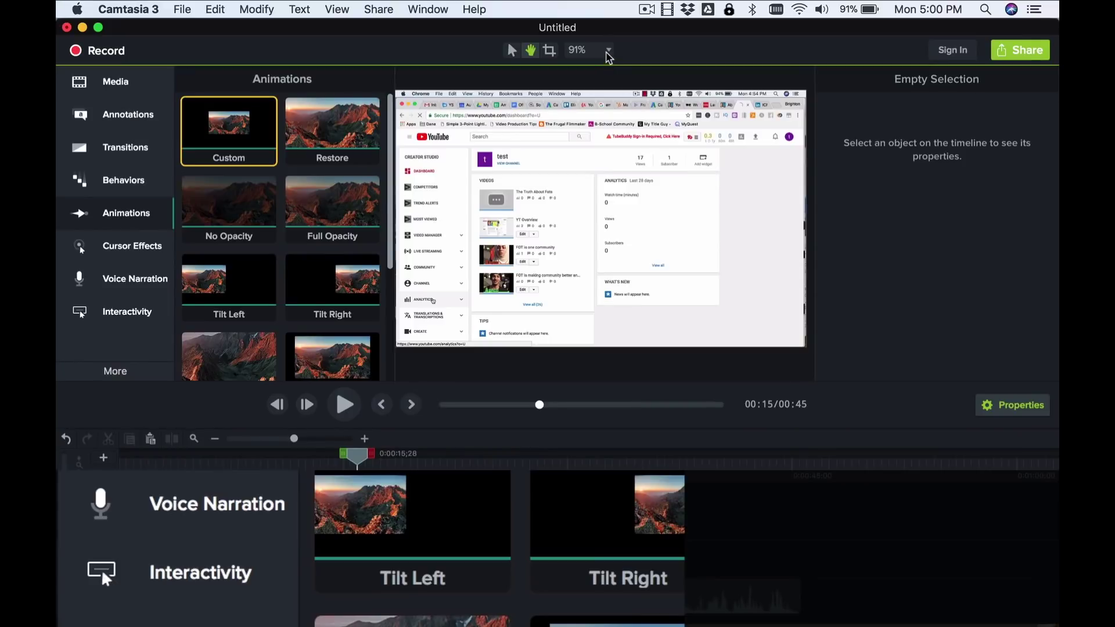
left_click(607, 53)
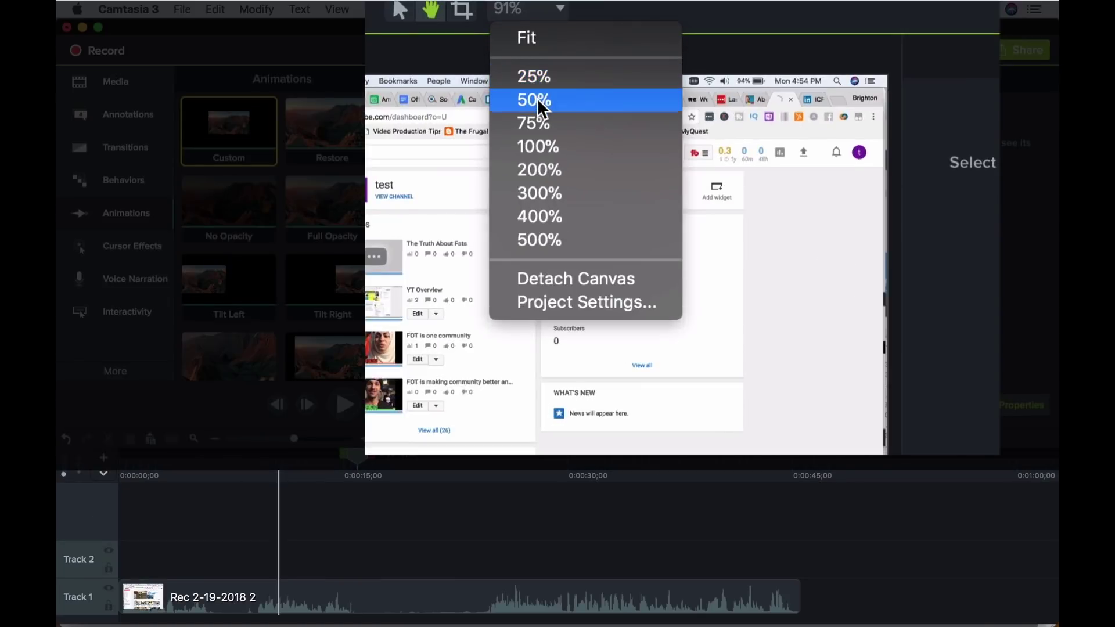
left_click(592, 105)
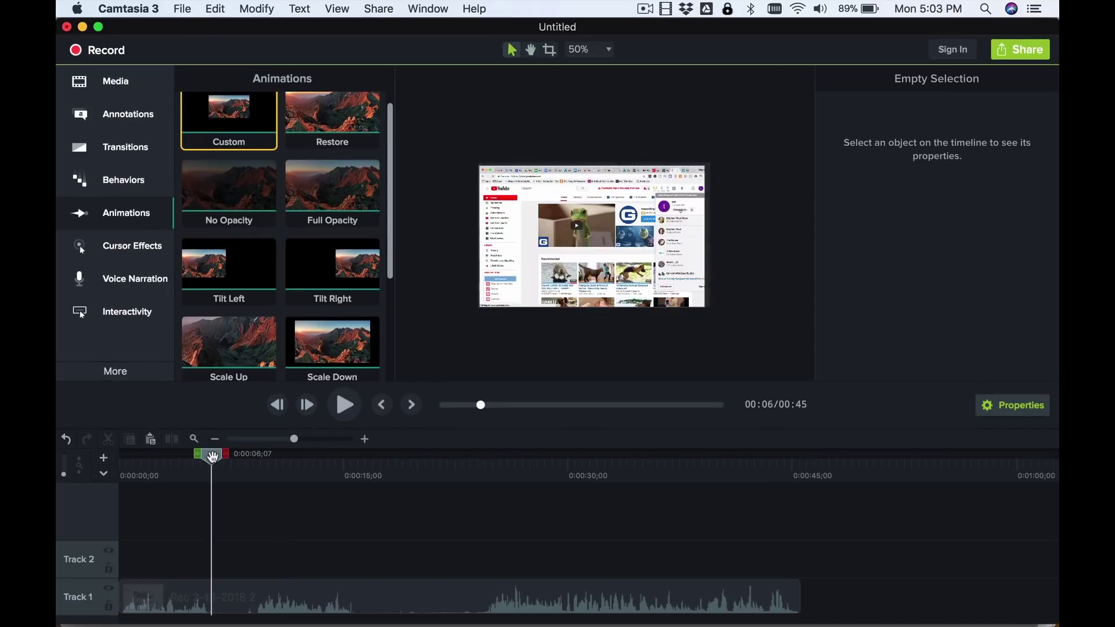
Add a Custom animation at 0:08 on the Track 1 clip, ending near 0:13
left_click_drag(211, 460, 239, 461)
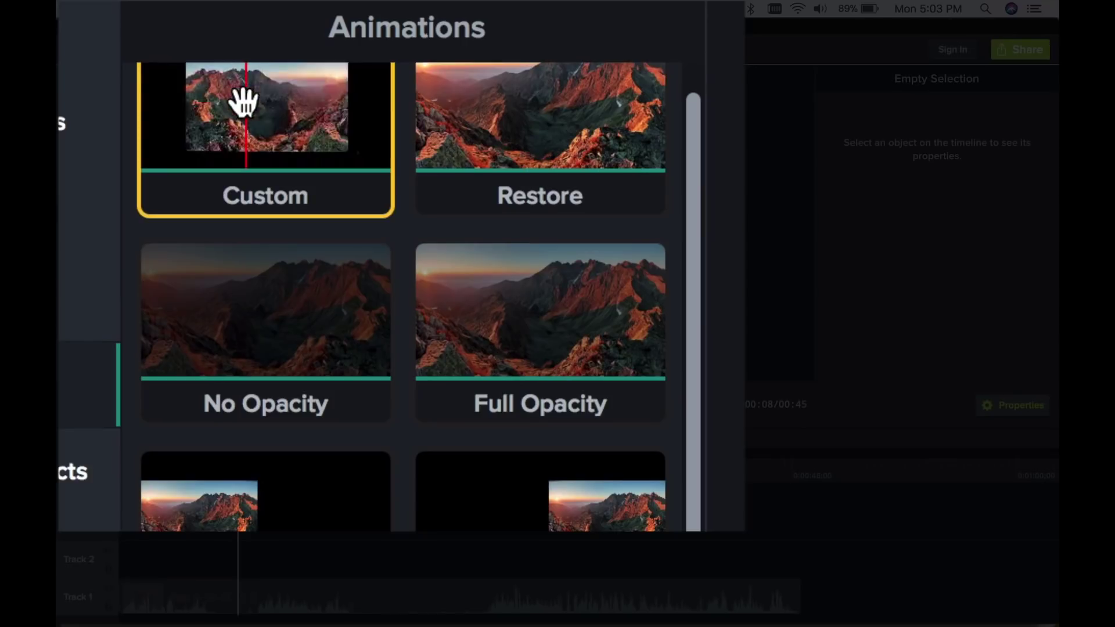
left_click_drag(253, 114, 251, 597)
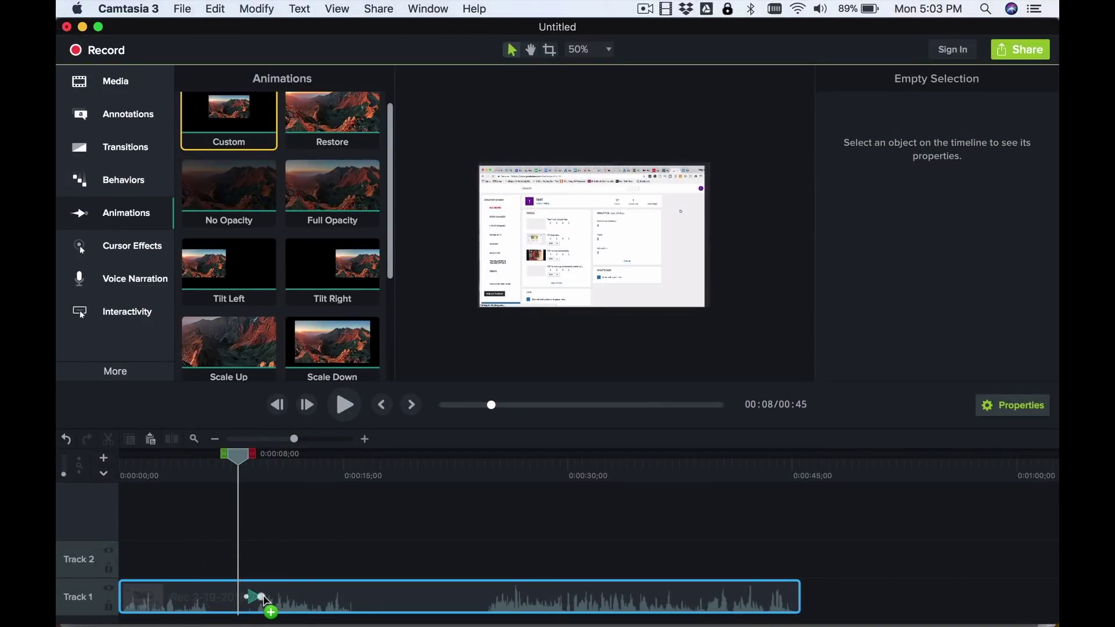
left_click_drag(252, 597, 266, 600)
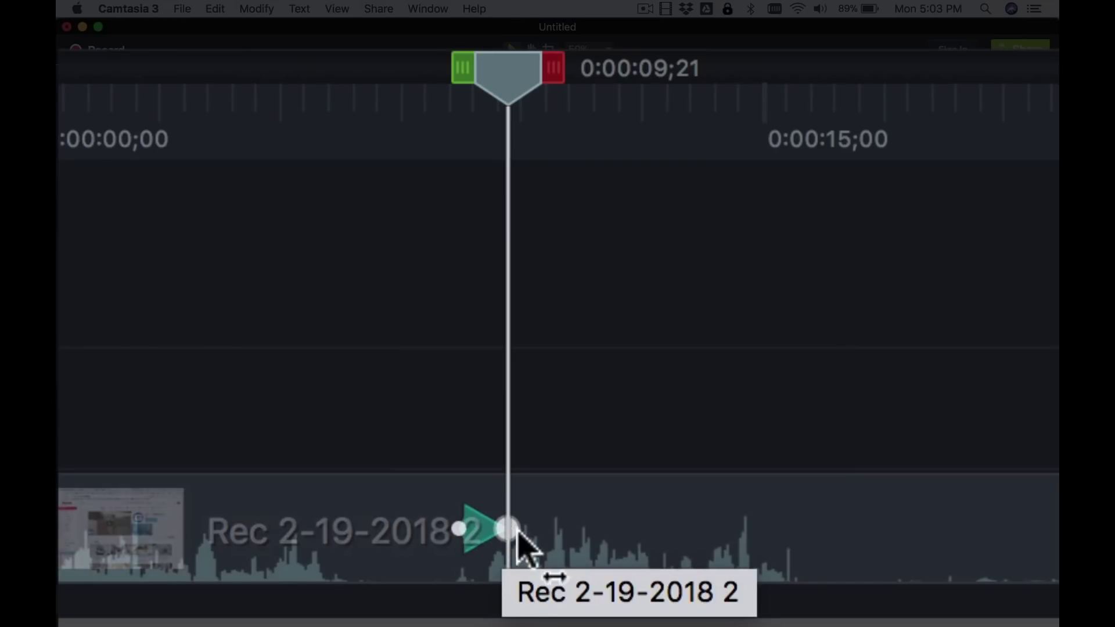
mouse_move(508, 528)
left_mouse_down()
mouse_move(694, 533)
mouse_move(686, 538)
left_mouse_up()
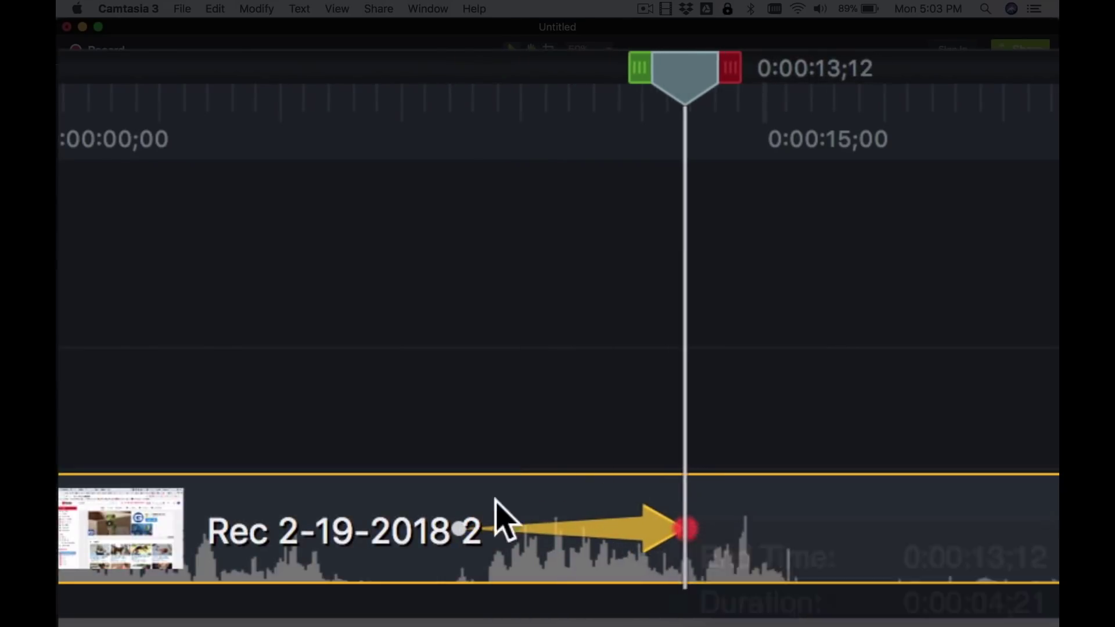
Review the animation's start and end frames, keeping the clip selected
left_click(463, 101)
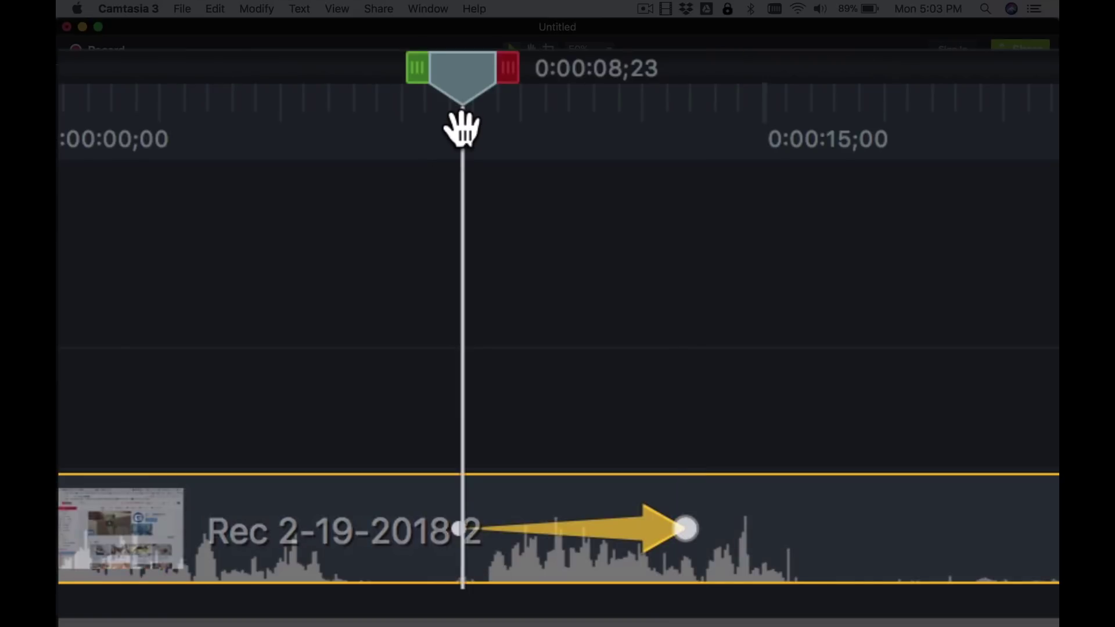
left_click(707, 101)
left_click_drag(326, 458, 320, 473)
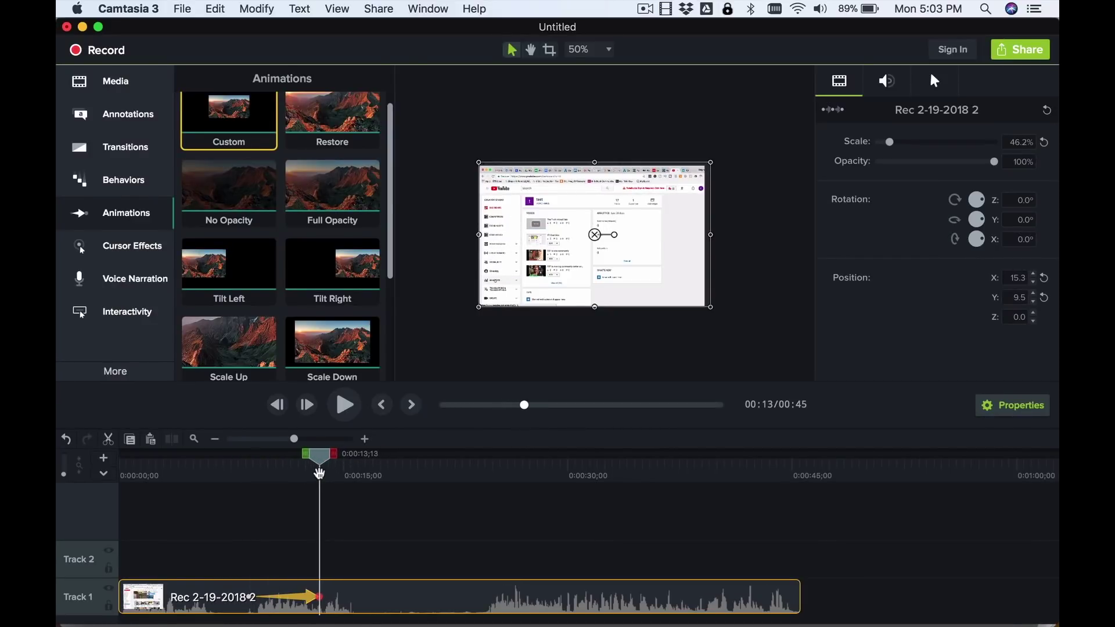
left_click(371, 603)
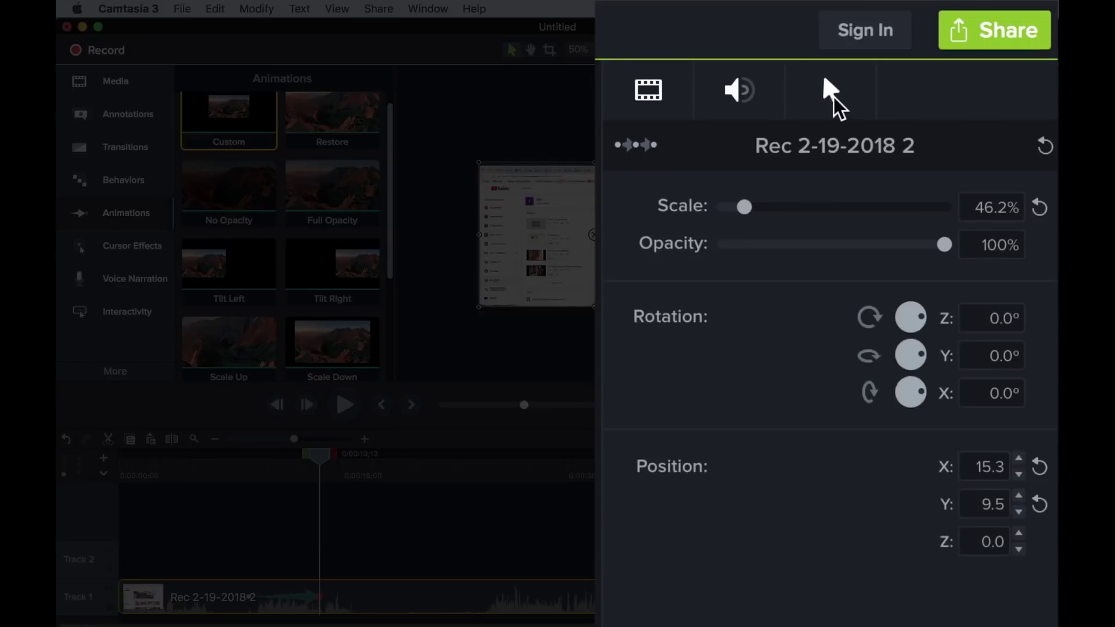
Check the clip's audio and visual properties and begin scaling the recording up
left_click(934, 81)
left_click(739, 98)
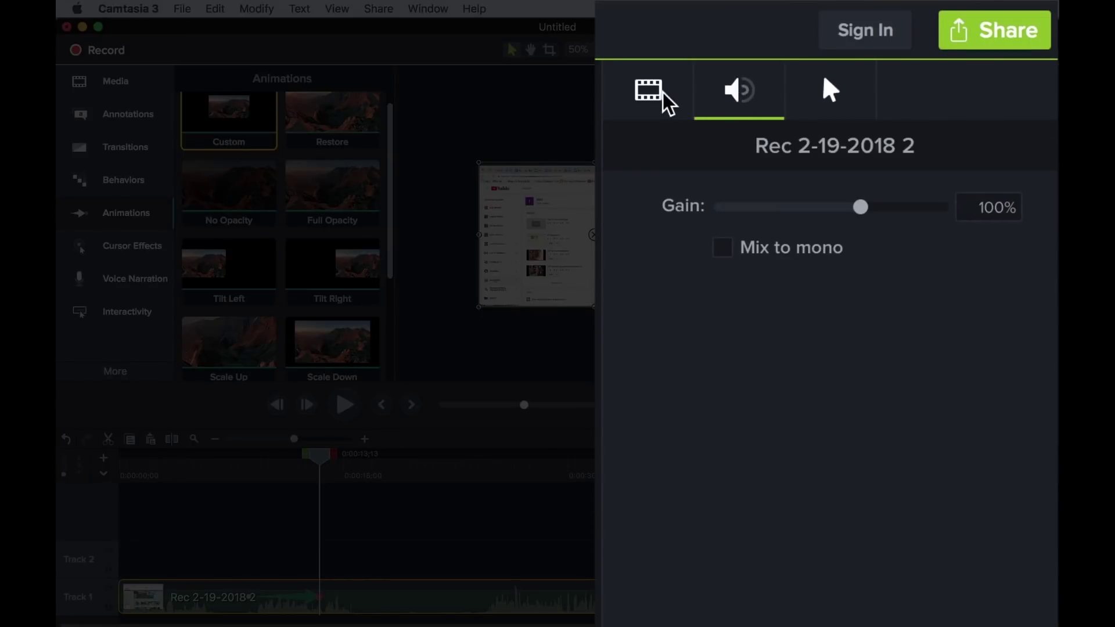
left_click(648, 97)
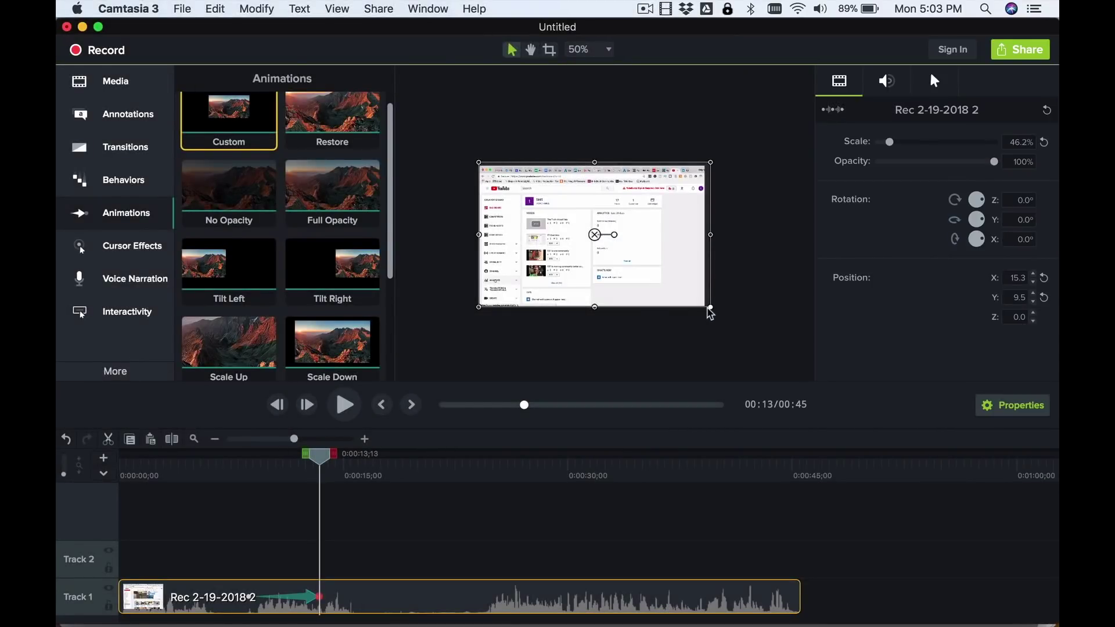
left_click_drag(708, 312, 771, 344)
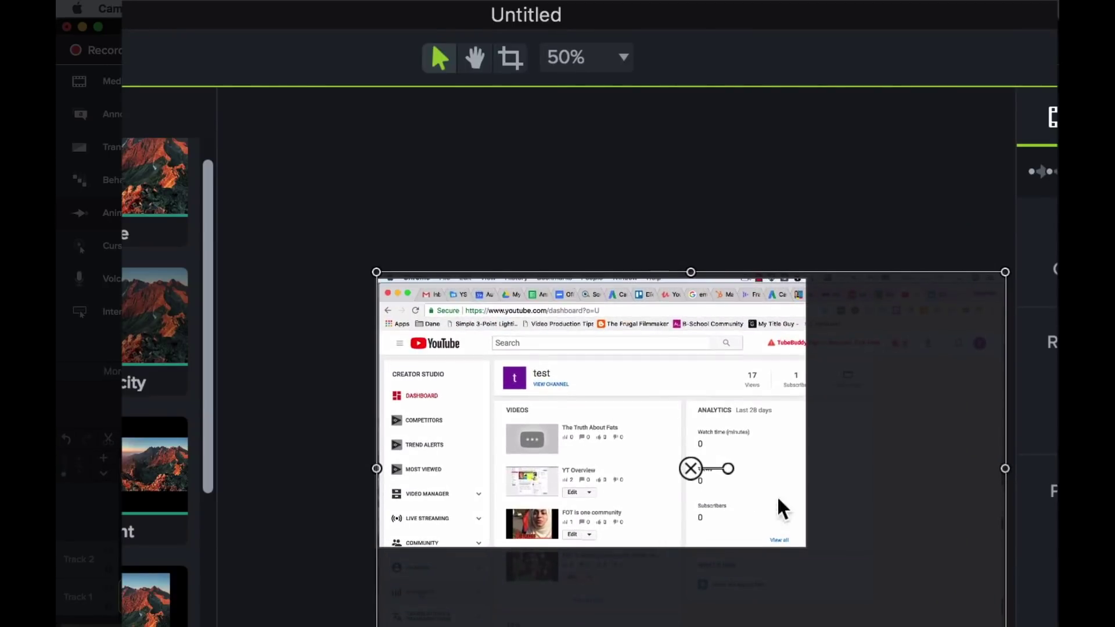
Enlarge and reposition the recording to 86.4% scale, zoomed on the analytics area
left_click(472, 65)
left_click_drag(538, 380, 528, 379)
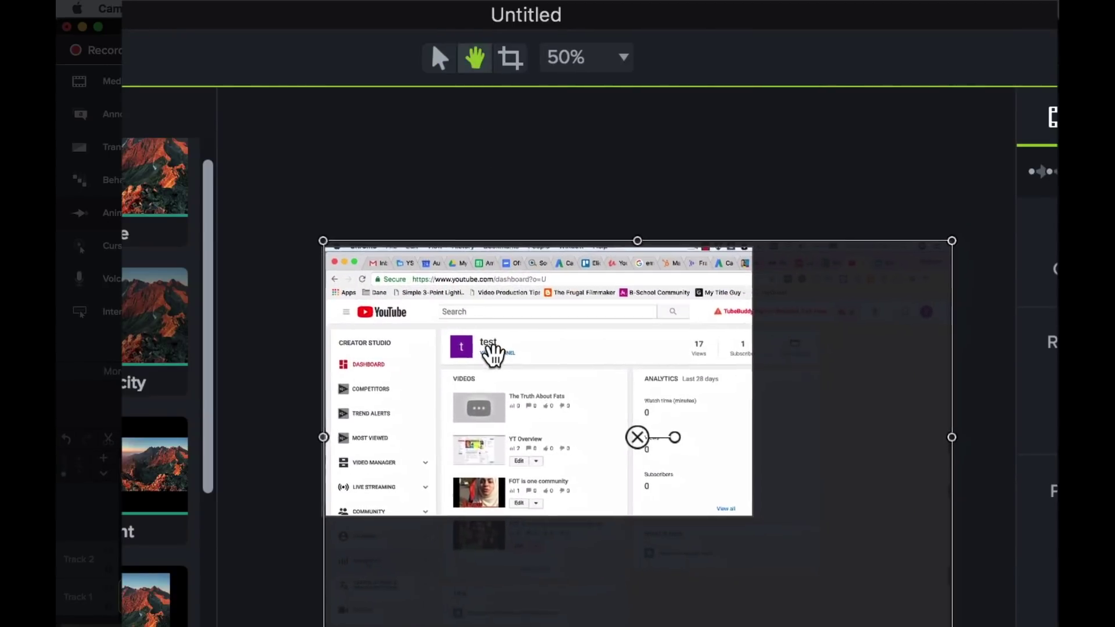
left_click(438, 62)
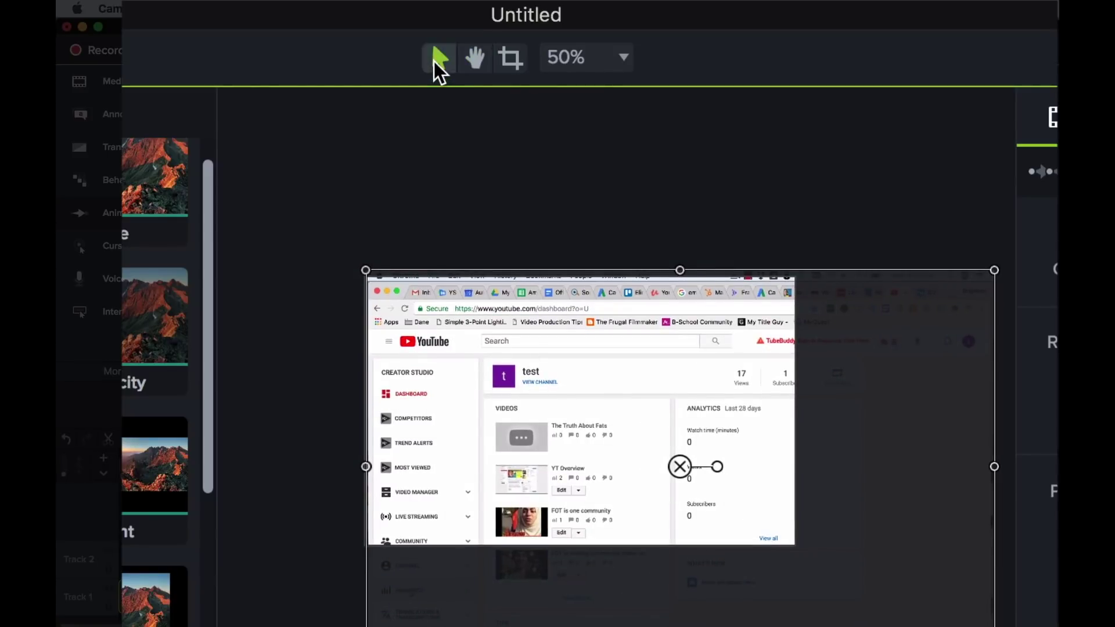
left_click_drag(369, 275, 217, 148)
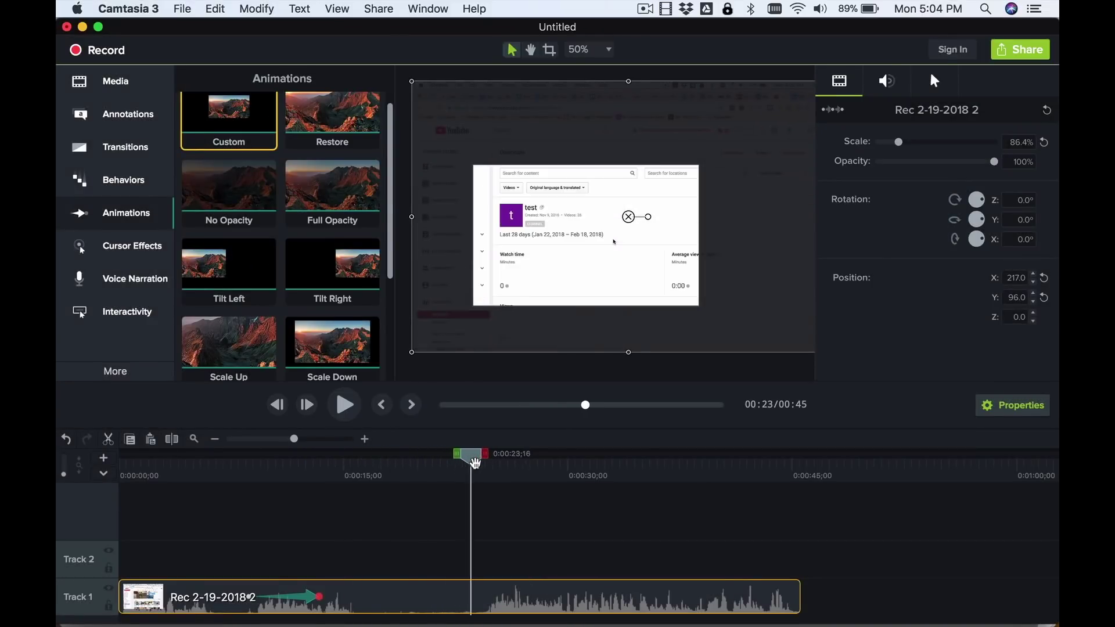
Add a second custom animation near 0:23 panning the recording to X -530, Y -331
left_click_drag(339, 457, 445, 467)
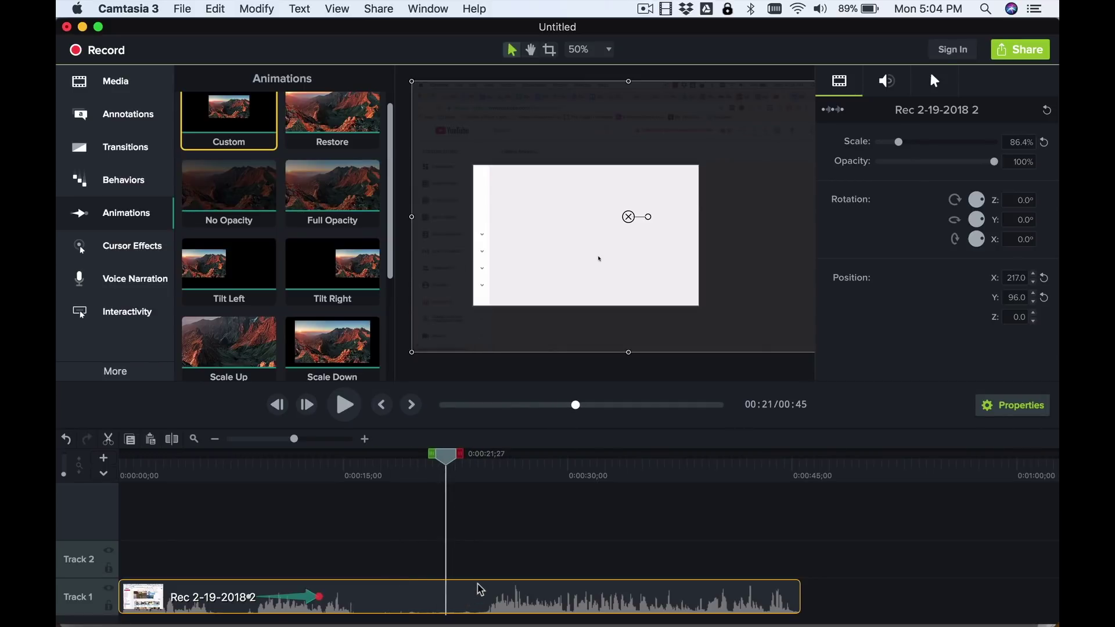
left_click_drag(188, 123, 462, 608)
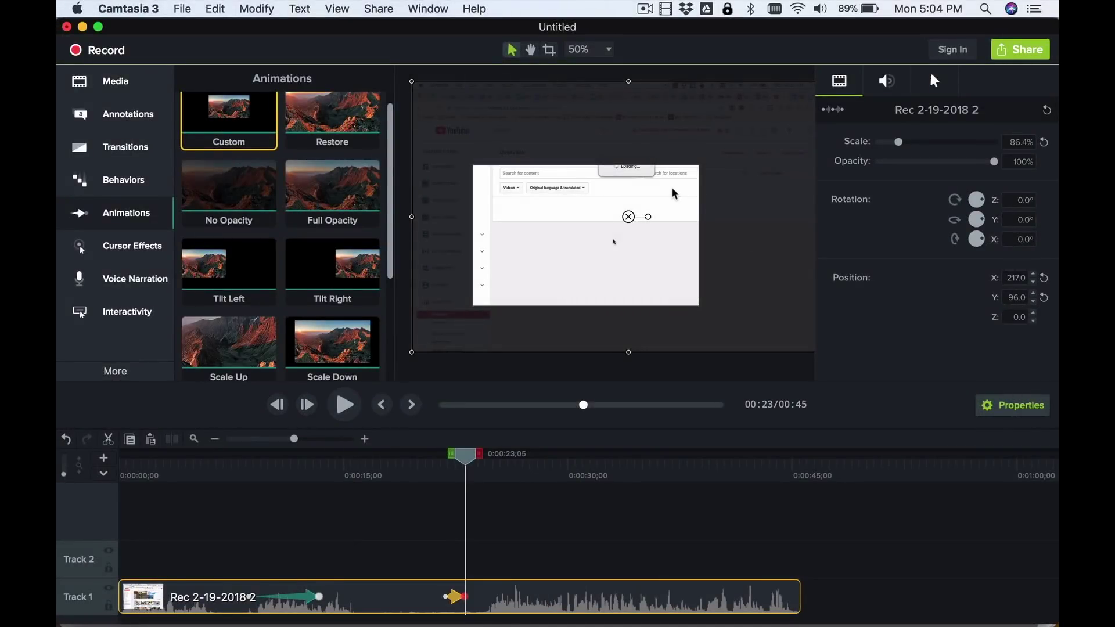
left_click_drag(672, 193, 535, 270)
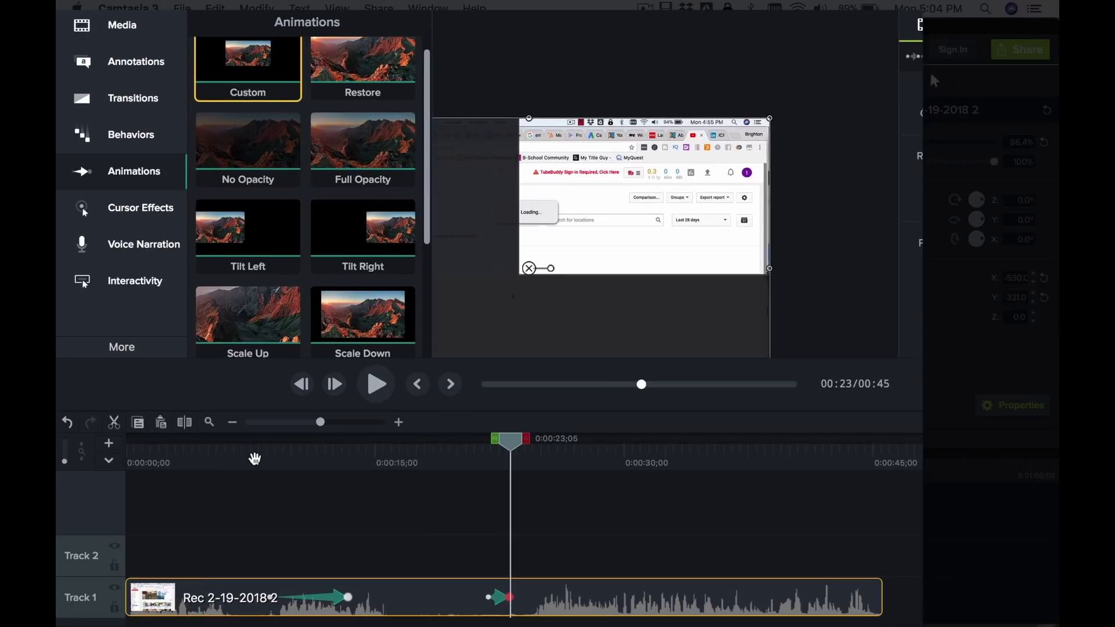
left_click(243, 464)
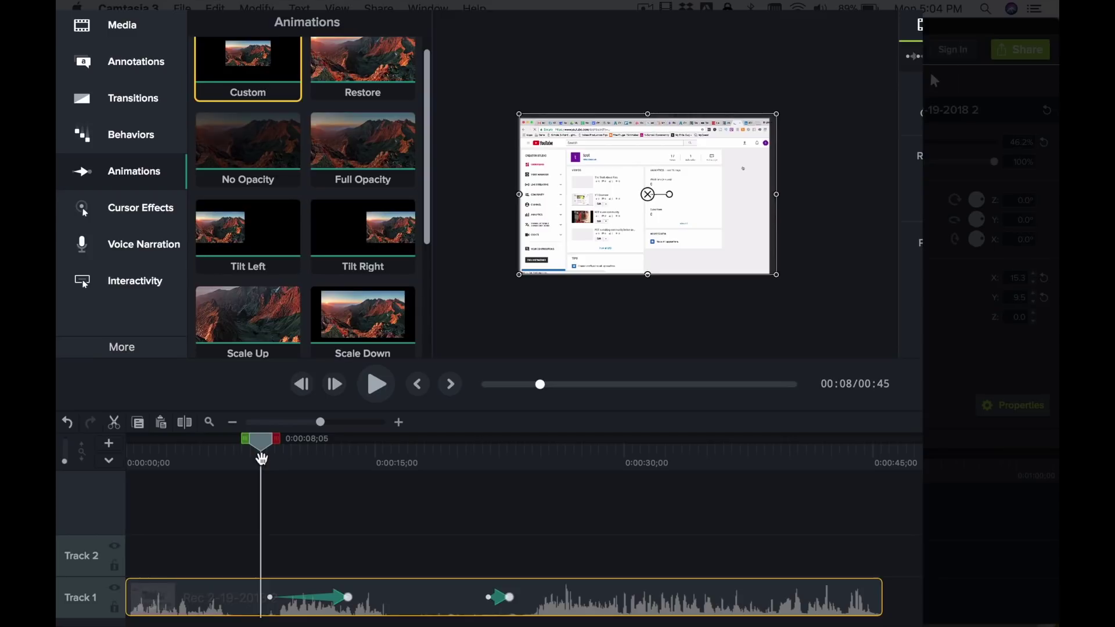
key("space")
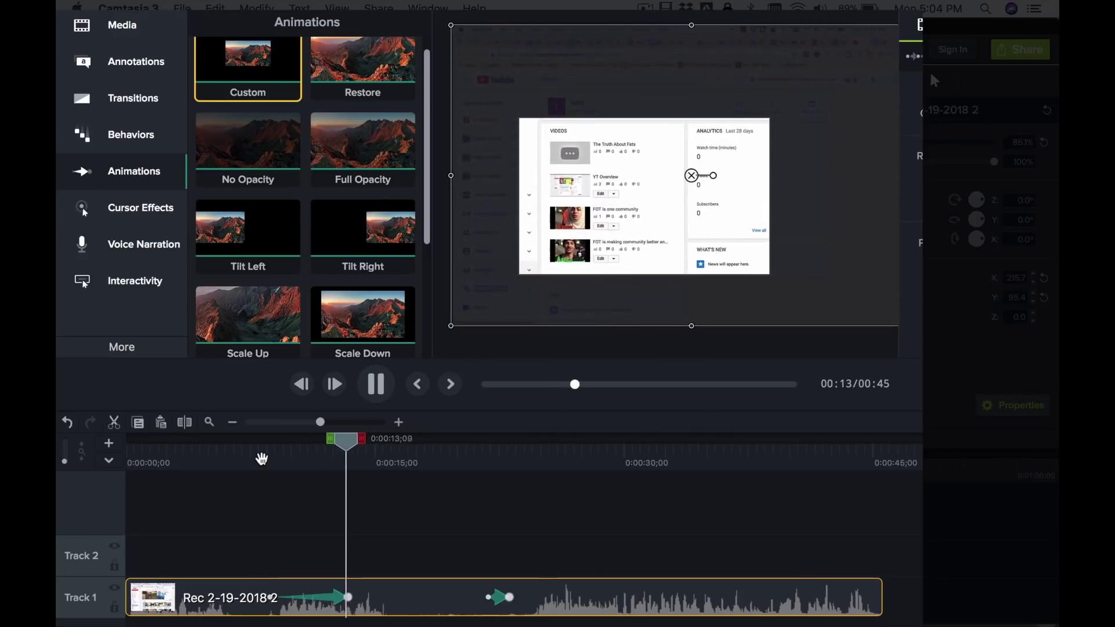
key("space")
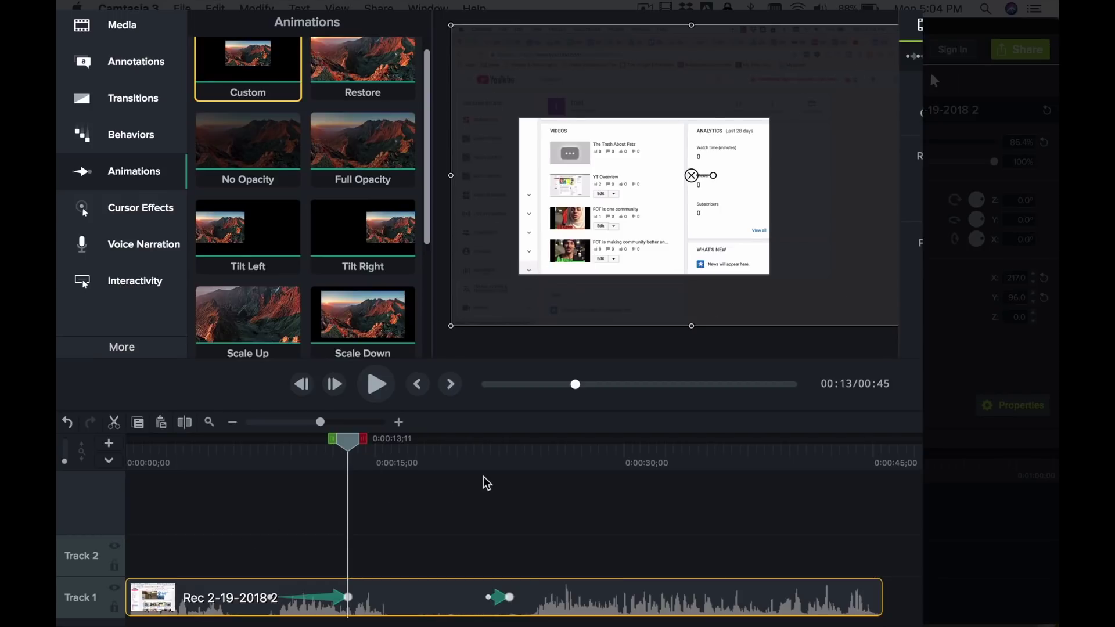
left_click(471, 464)
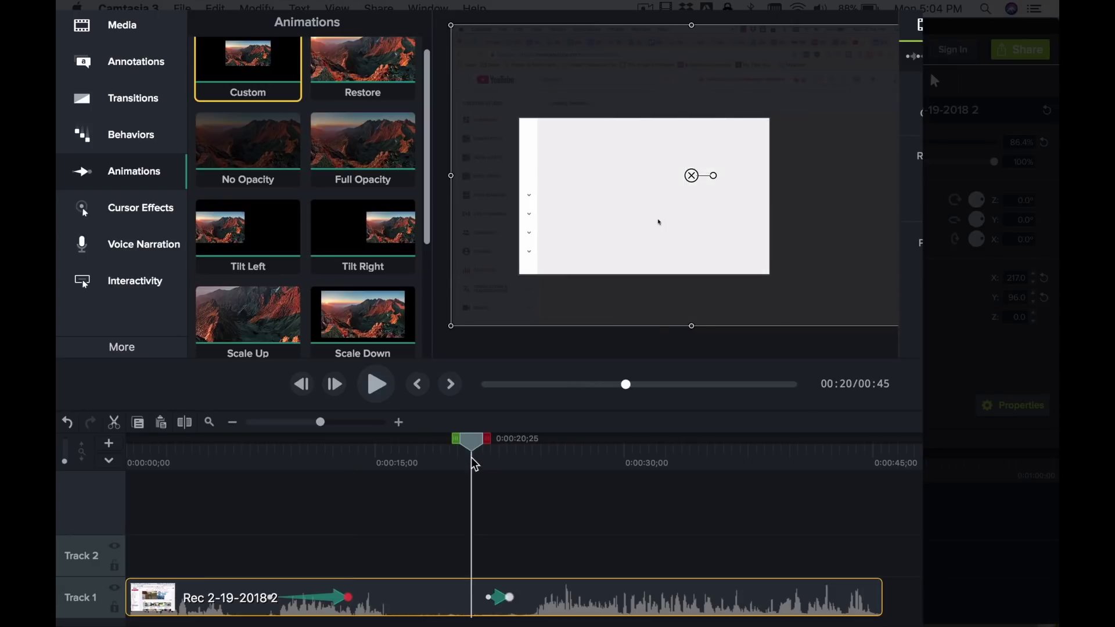
key("space")
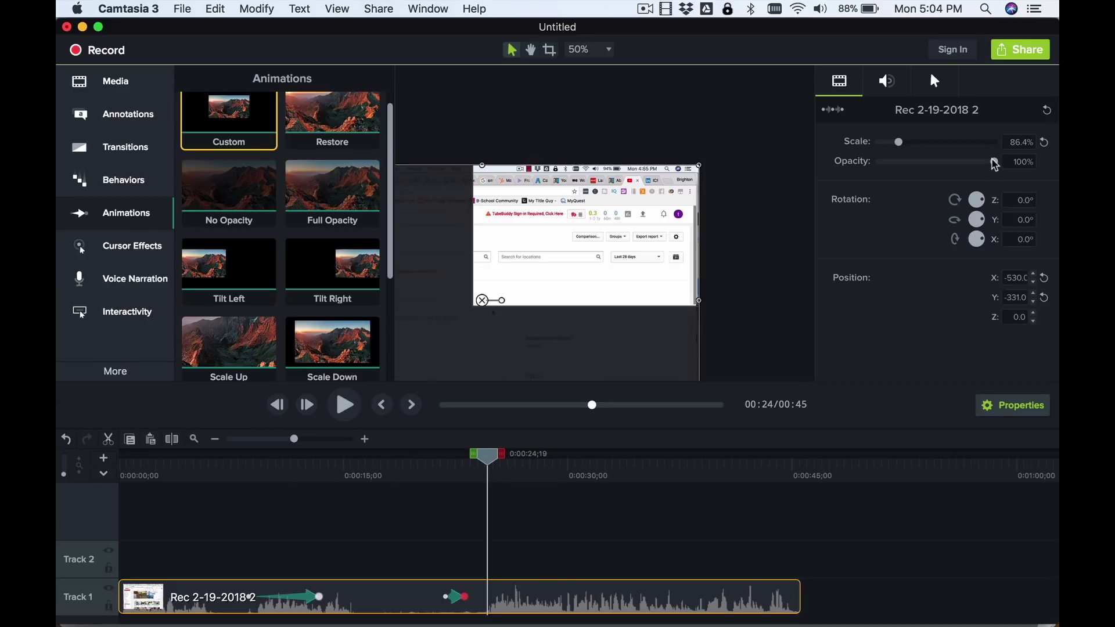
mouse_move(995, 162)
left_mouse_down()
mouse_move(972, 163)
mouse_move(997, 162)
left_mouse_up()
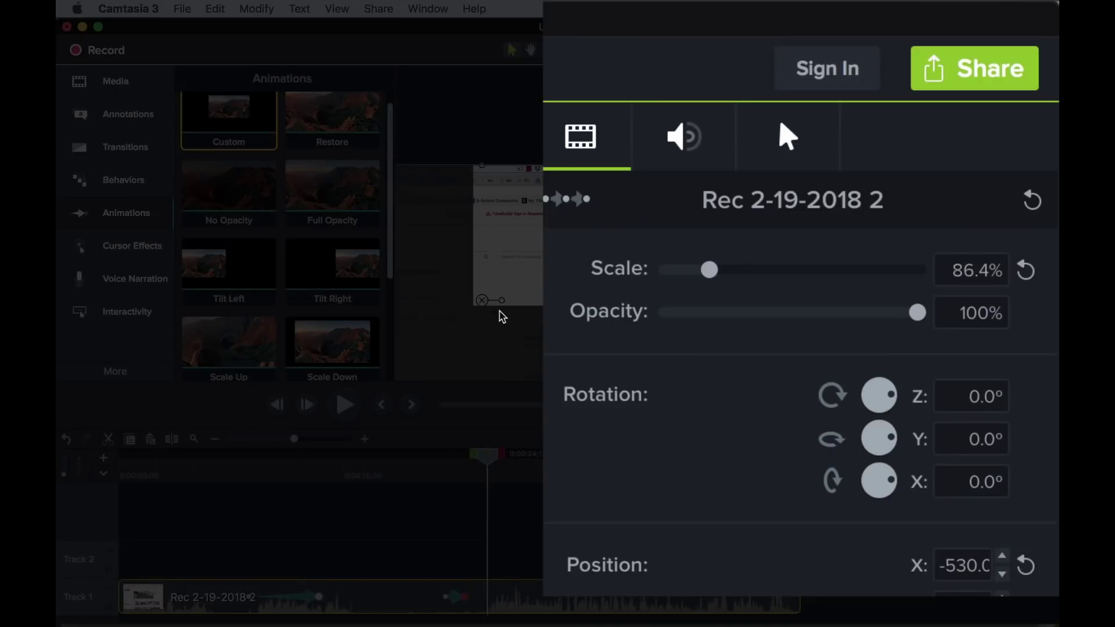
Open the Share menu showing Local File, Screencast.com, YouTube and Google Drive
left_click(959, 69)
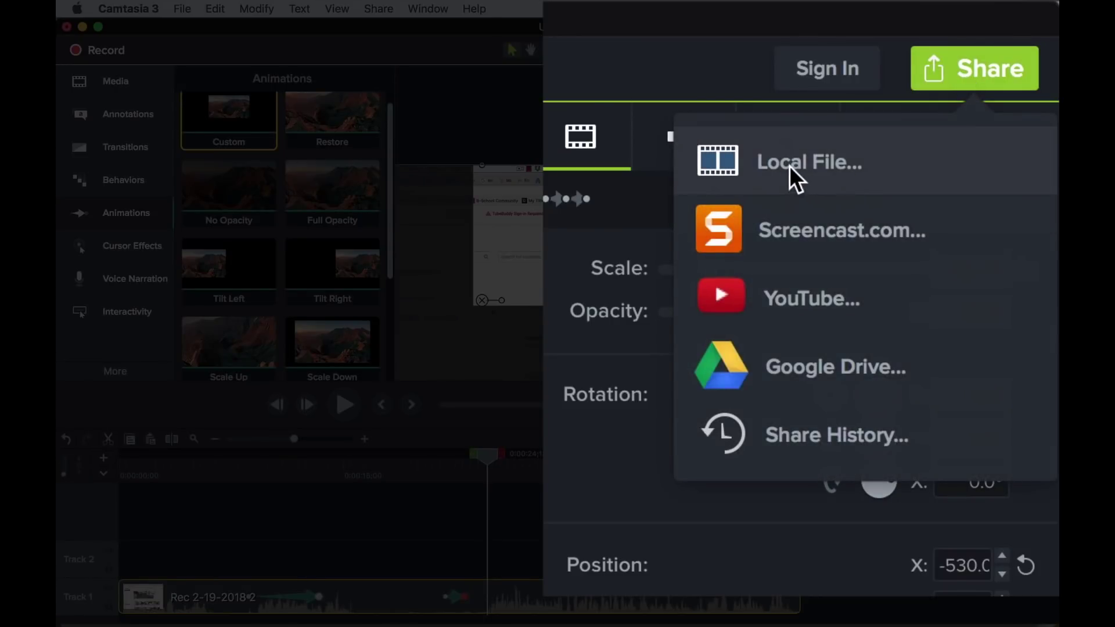